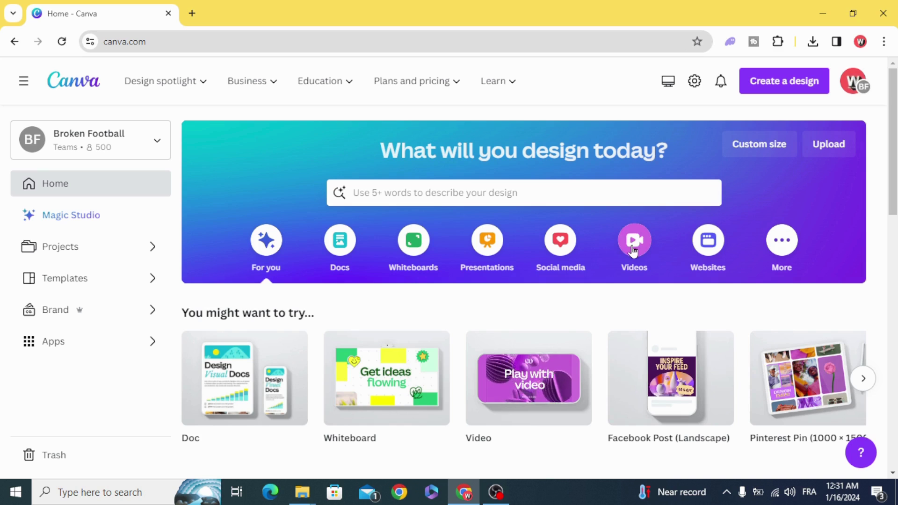
Step: From the Videos options, create a blank 1920 × 1080 video design
click(635, 240)
mouse_move(242, 373)
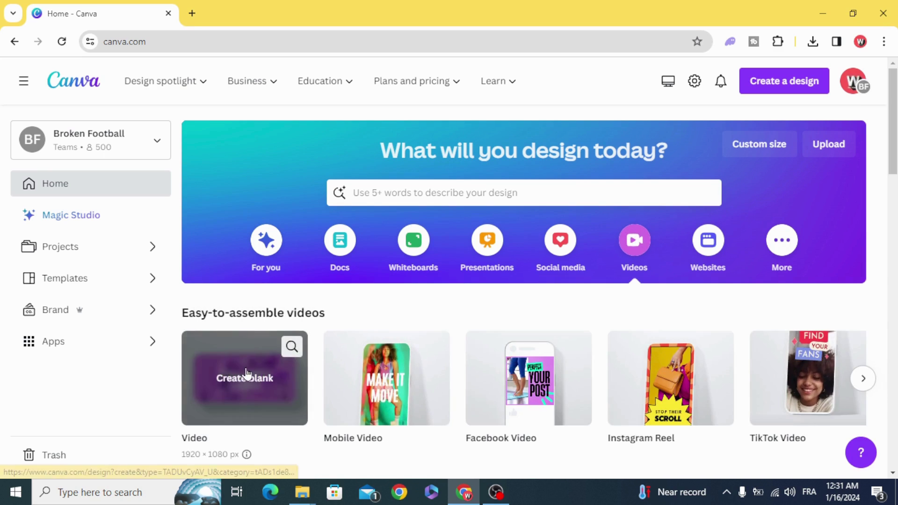
scroll(242, 374, down, 2)
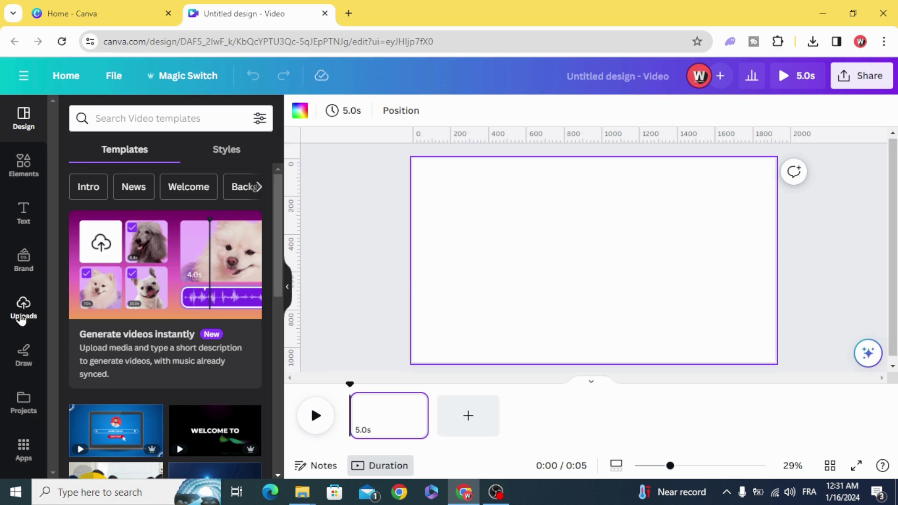
Step: Add the uploaded longboat beach photo and stretch it to cover the full 1920 × 1080 page
click(21, 313)
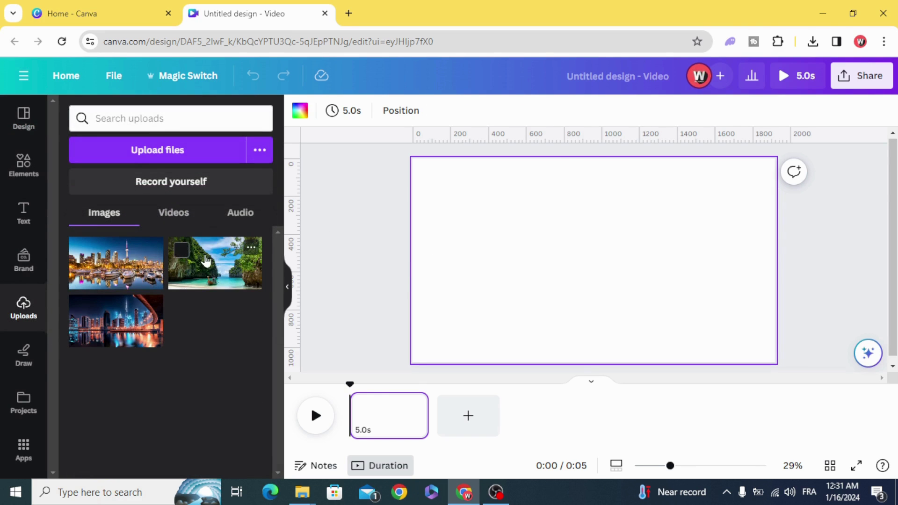
click(206, 260)
drag(561, 273, 517, 247)
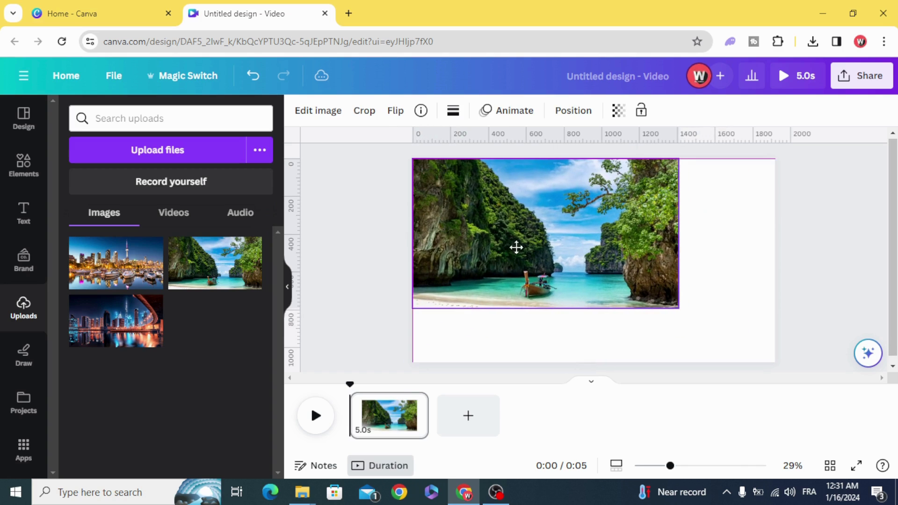
drag(670, 466, 664, 467)
drag(660, 295, 808, 364)
drag(674, 324, 672, 294)
drag(796, 144, 806, 142)
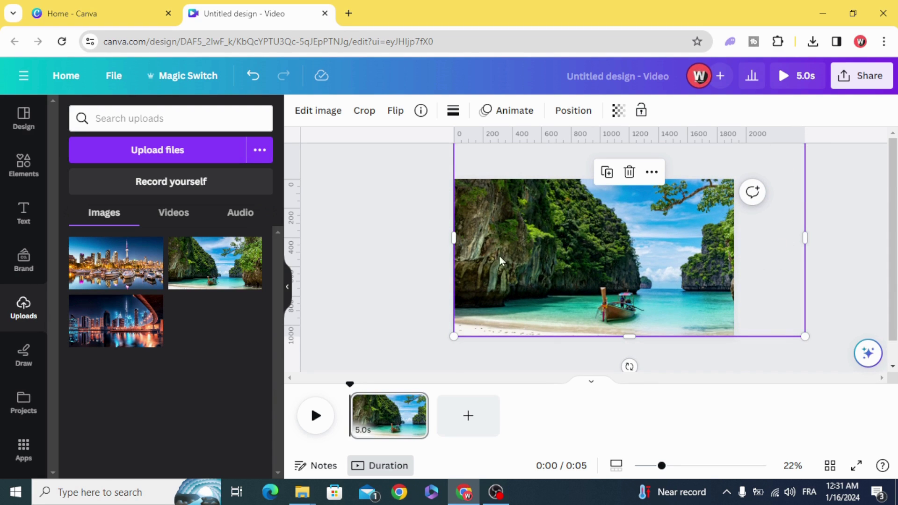
click(405, 261)
Step: Add a heading reading 'Thailand' and set its font to Anton
click(16, 217)
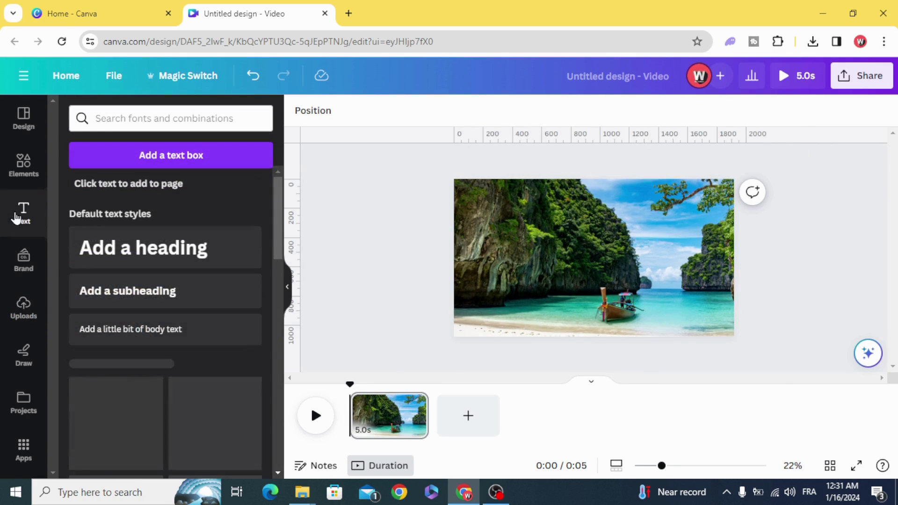
click(140, 249)
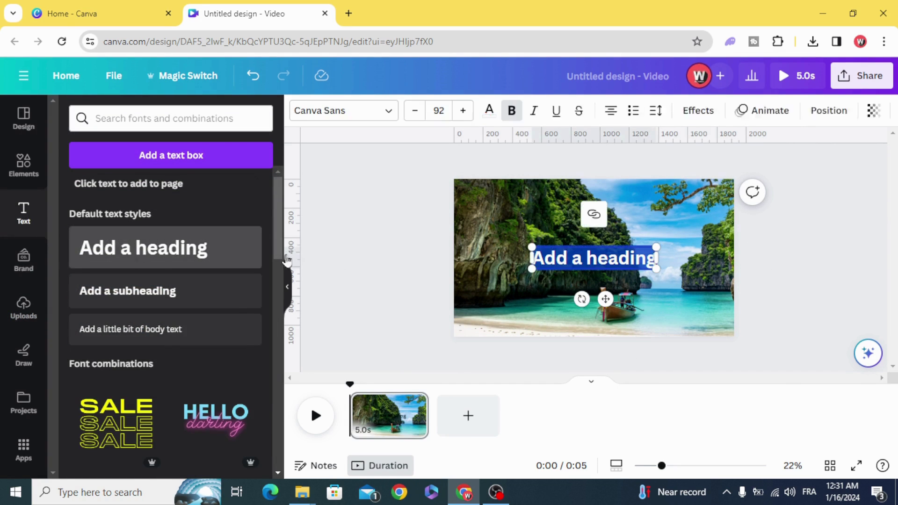
double_click(554, 260)
text(Tha)
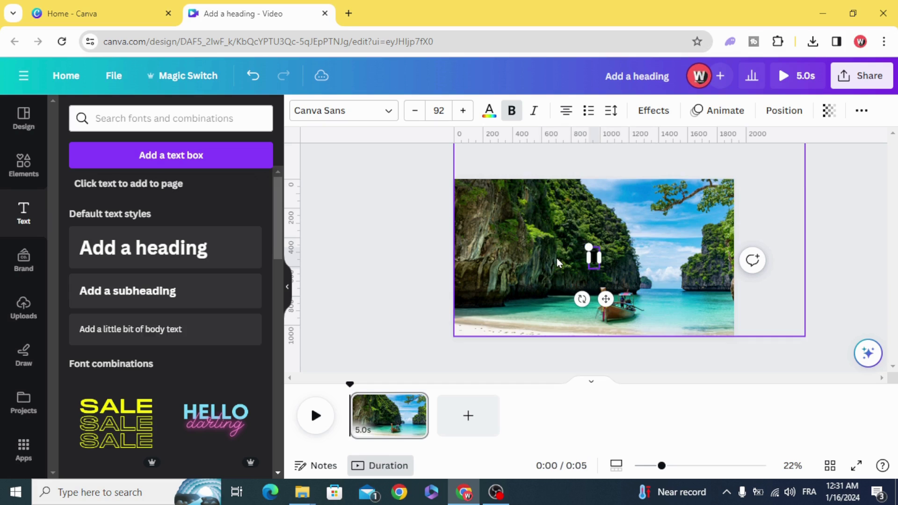
text(iland)
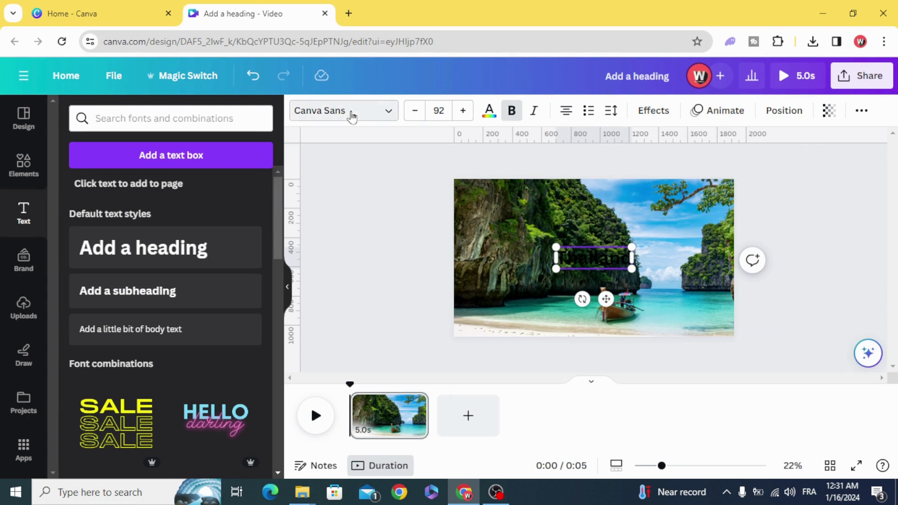
click(348, 111)
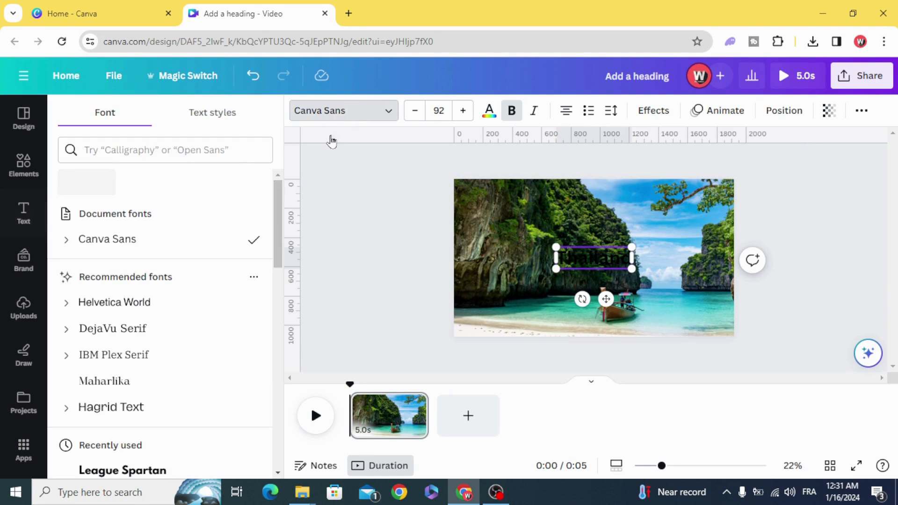
scroll(179, 321, down, 3)
click(139, 368)
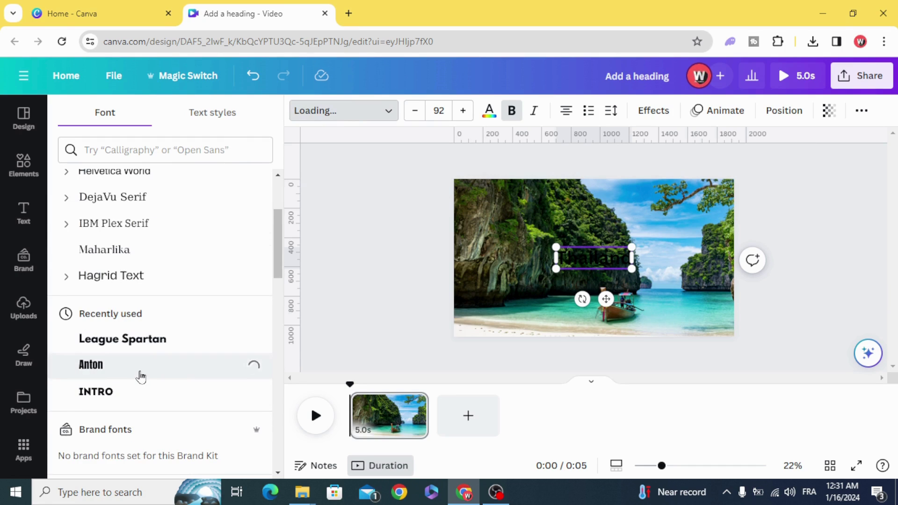
Step: Enlarge the Thailand heading to size 377, make it white, and position it across the photo
drag(558, 247, 497, 209)
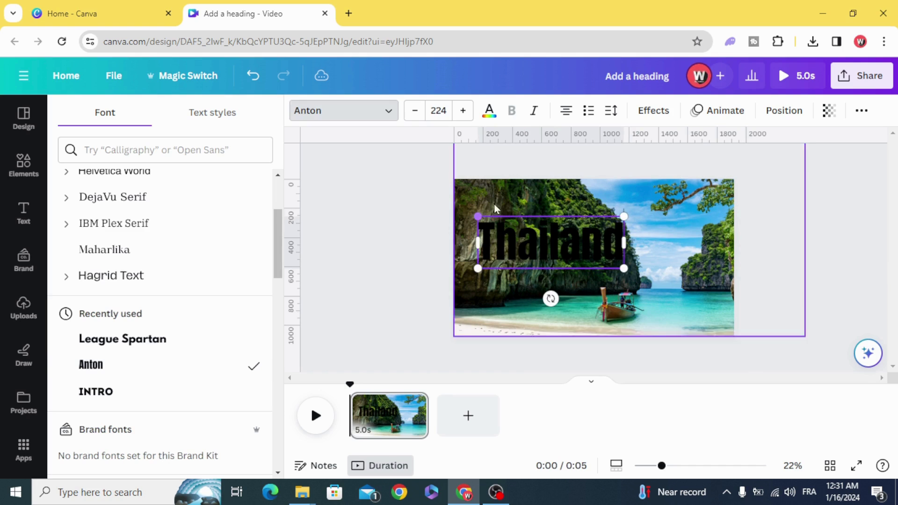
drag(624, 269, 724, 304)
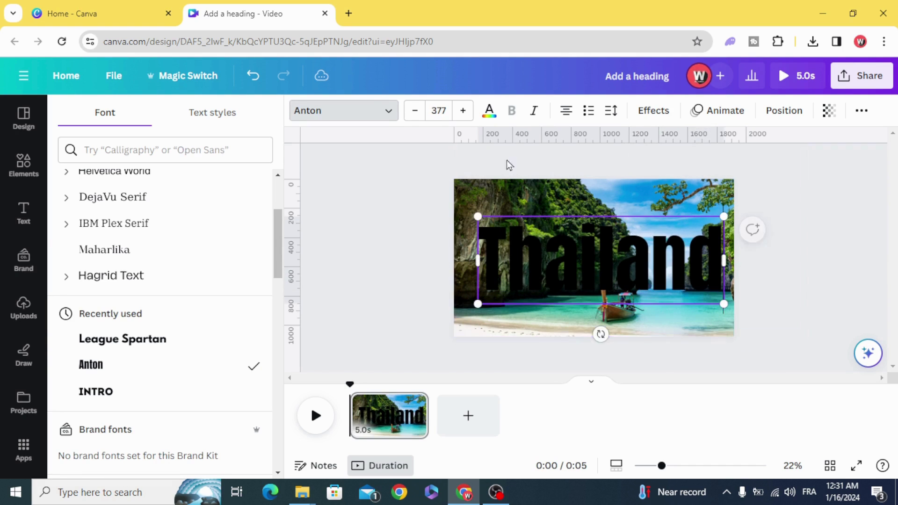
click(489, 112)
click(144, 189)
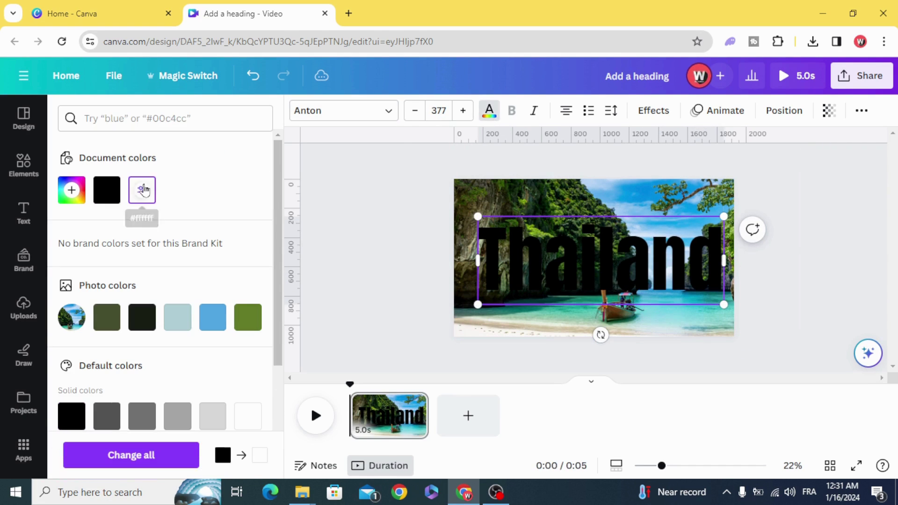
click(356, 212)
click(518, 260)
click(489, 112)
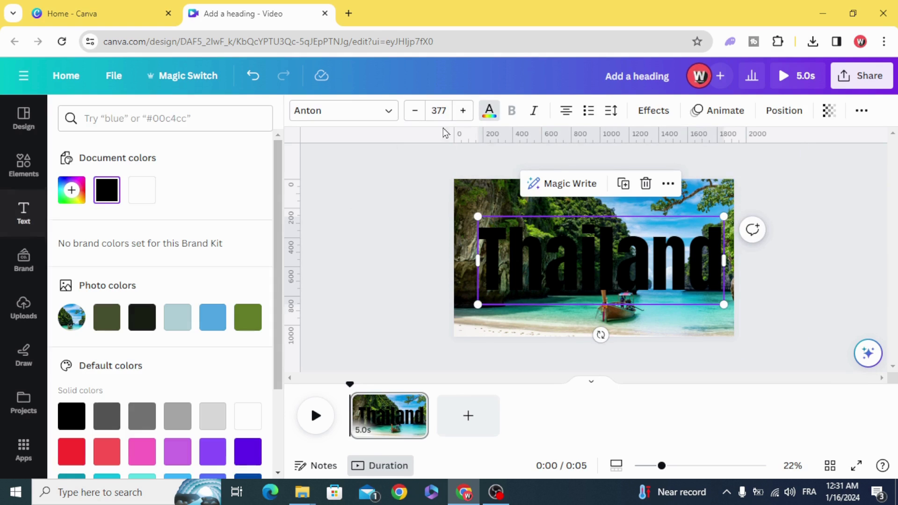
click(153, 203)
click(386, 242)
drag(670, 304, 688, 290)
drag(669, 193, 649, 253)
Step: Add a square at the end of 'Thailand' and set its transparency to 0
click(15, 177)
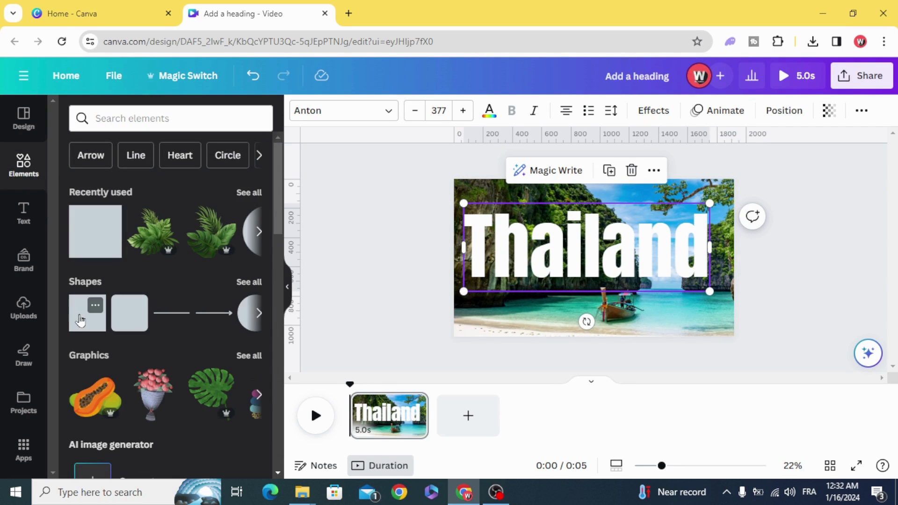
click(83, 320)
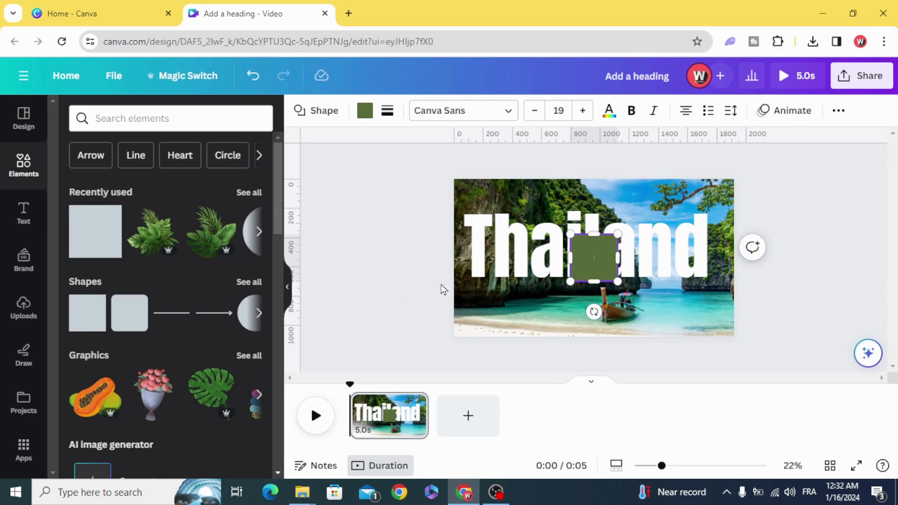
drag(605, 266, 722, 259)
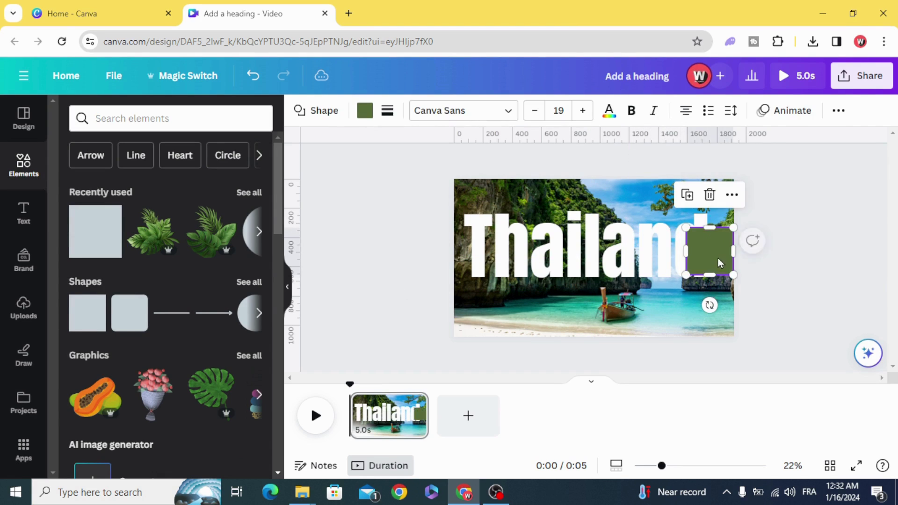
click(837, 115)
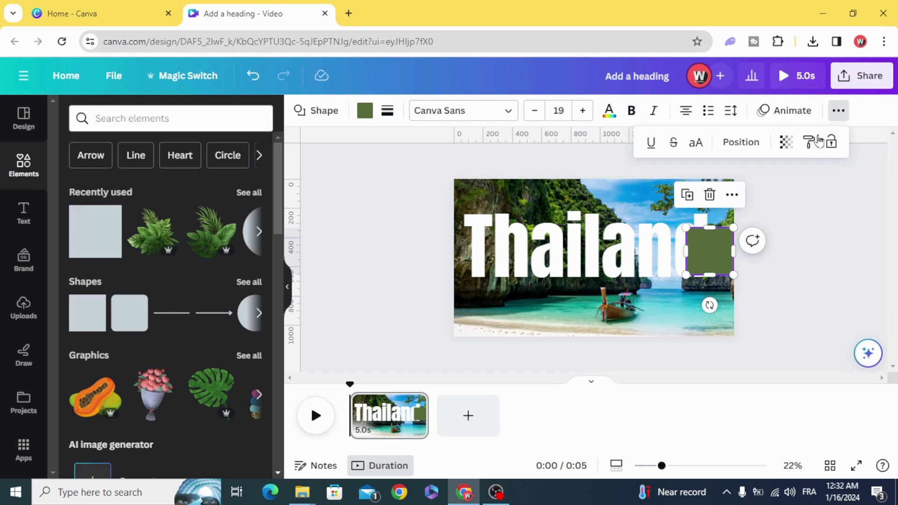
click(786, 145)
drag(784, 175, 657, 176)
click(764, 223)
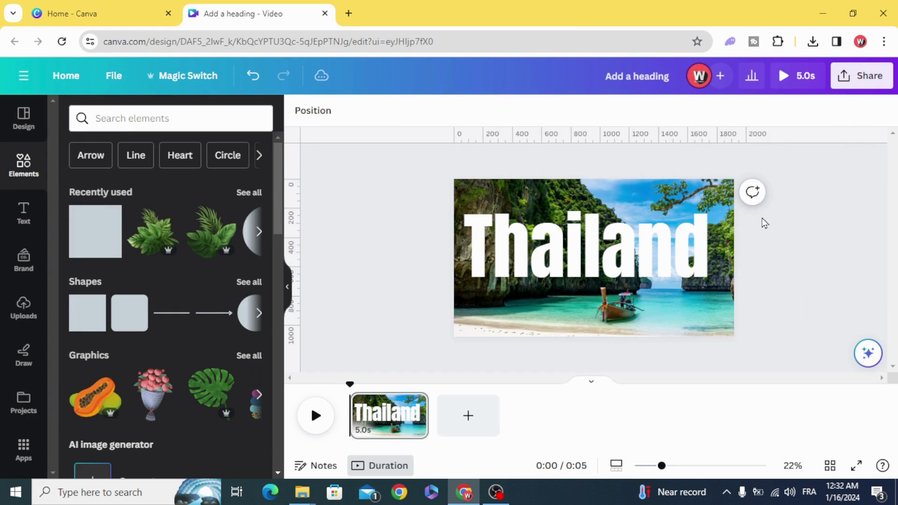
Step: Group the heading with the invisible square and move the group up toward the top
drag(755, 264, 684, 220)
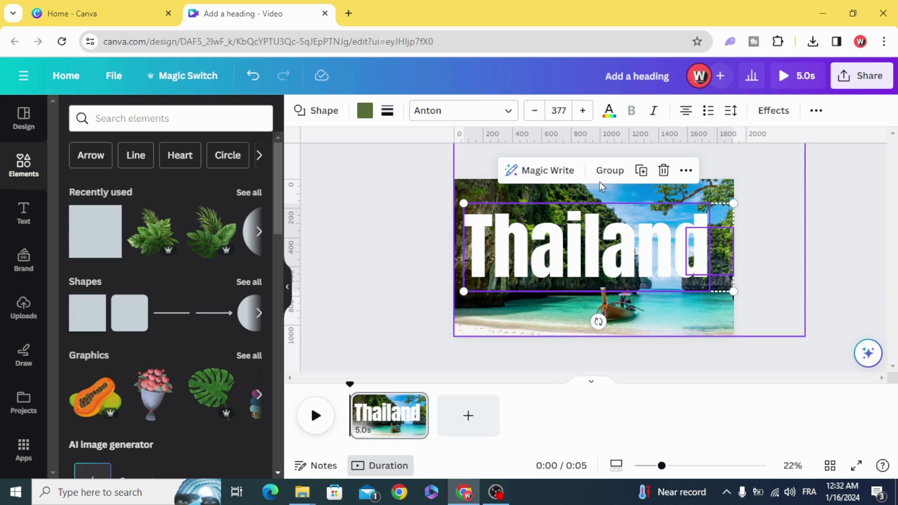
click(609, 171)
click(383, 260)
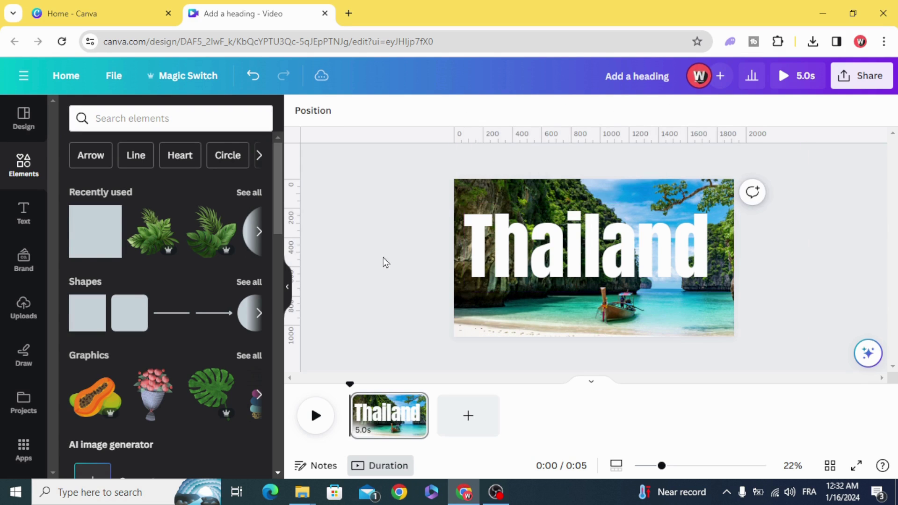
drag(507, 250, 514, 236)
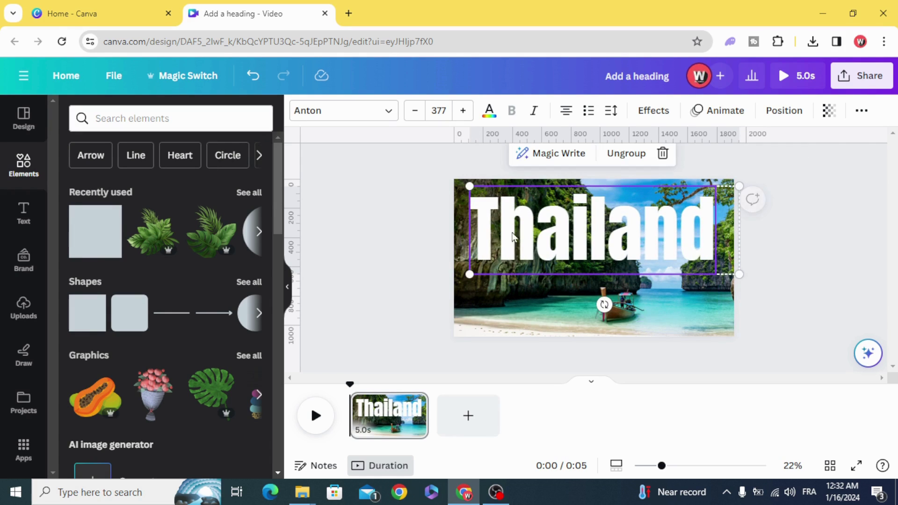
click(390, 255)
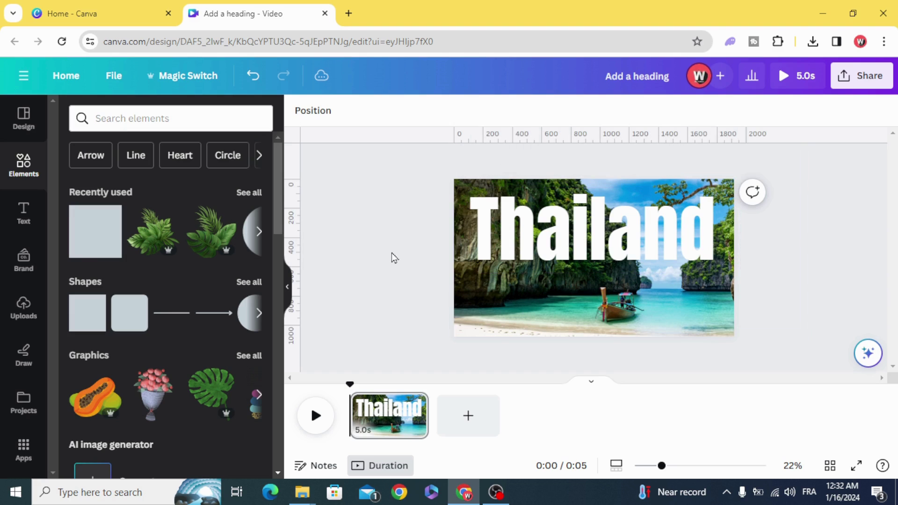
click(157, 120)
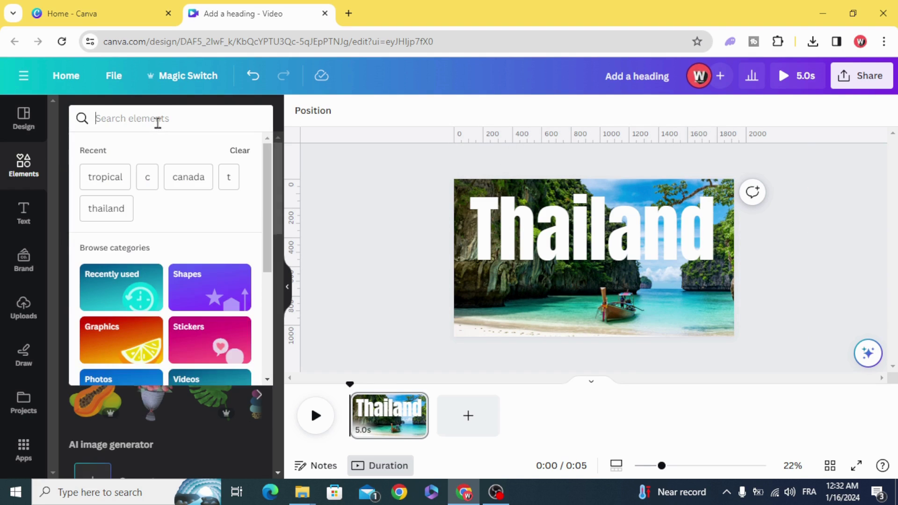
Step: Search 'tropical' graphics and place a small, slightly rotated palm-leaf graphic at the top-right corner
click(28, 174)
click(126, 118)
text(tropical)
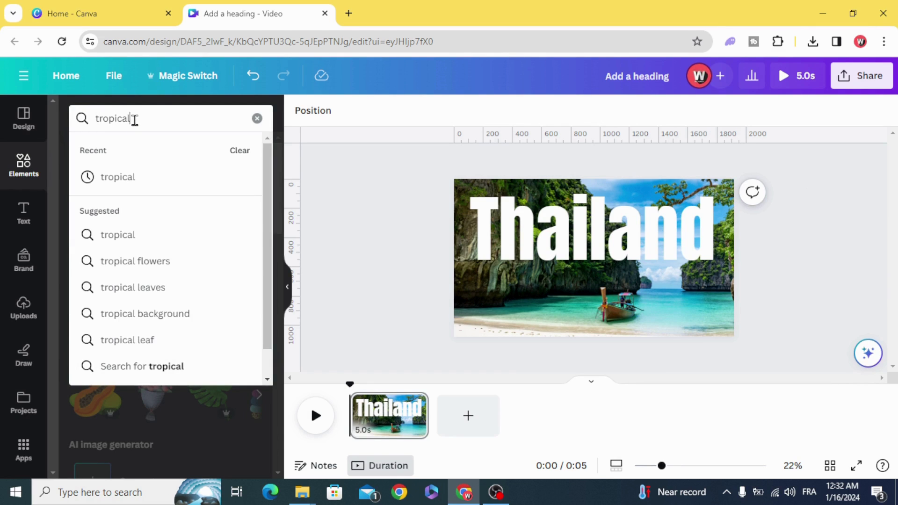
key(Return)
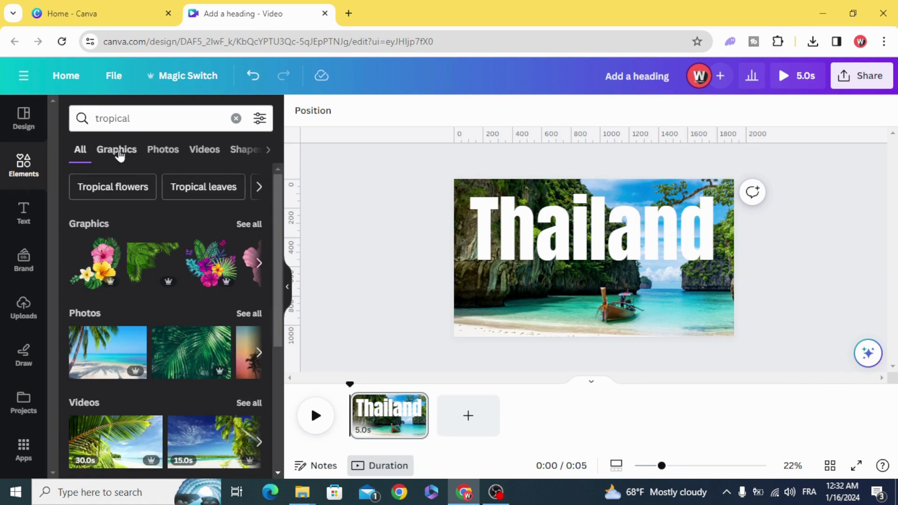
click(117, 156)
scroll(104, 248, down, 10)
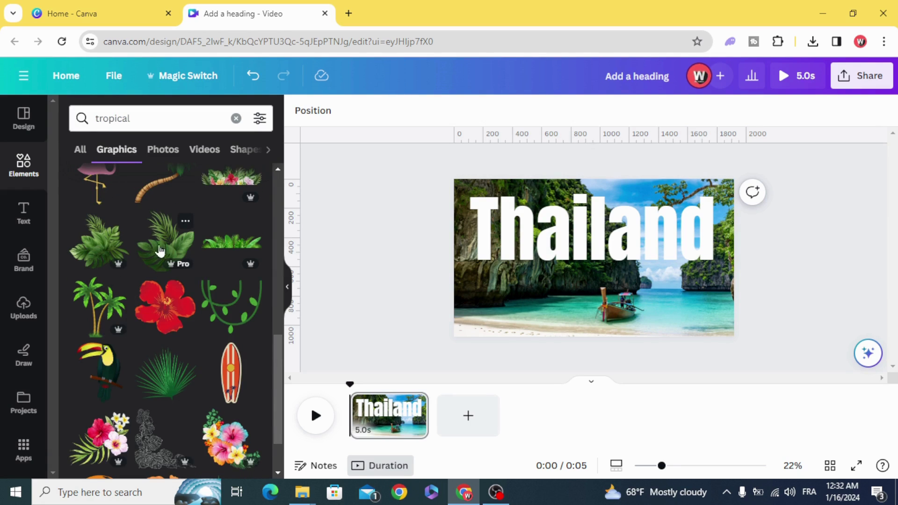
click(163, 245)
drag(555, 274, 565, 247)
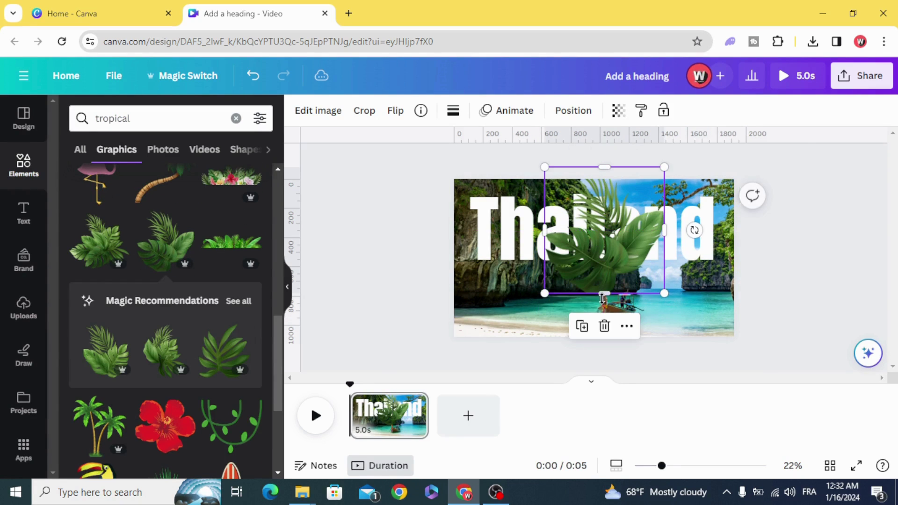
drag(693, 232, 696, 251)
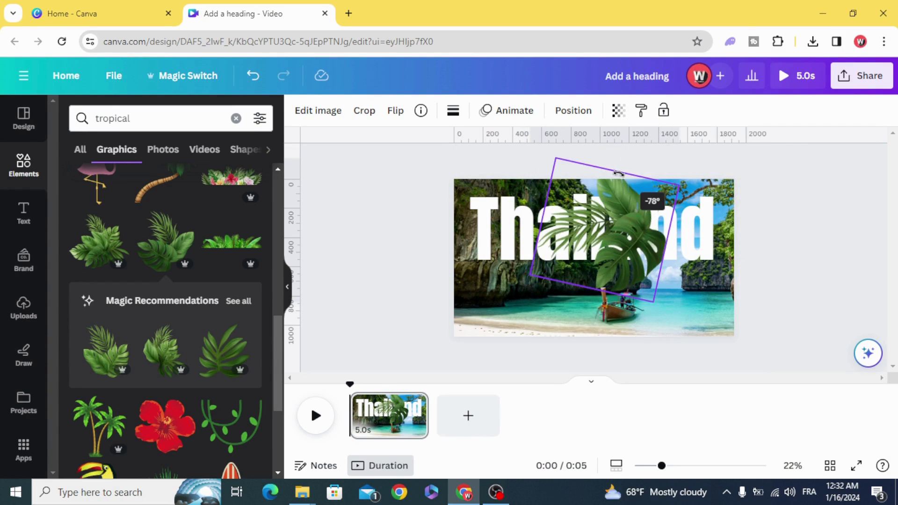
drag(563, 160, 609, 237)
drag(641, 280, 719, 206)
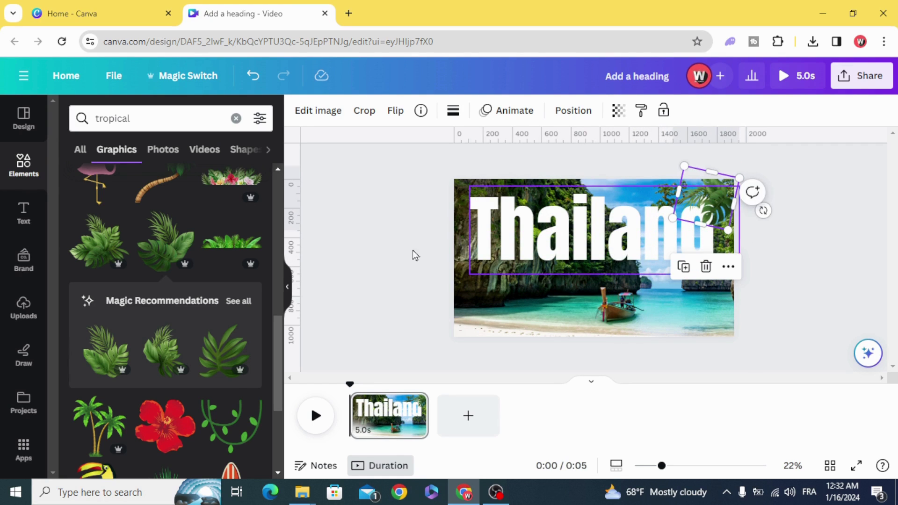
Step: Add a second leaf graphic, shrink it, rotate it to about -22°, and place it top-left
click(91, 246)
drag(524, 321, 478, 230)
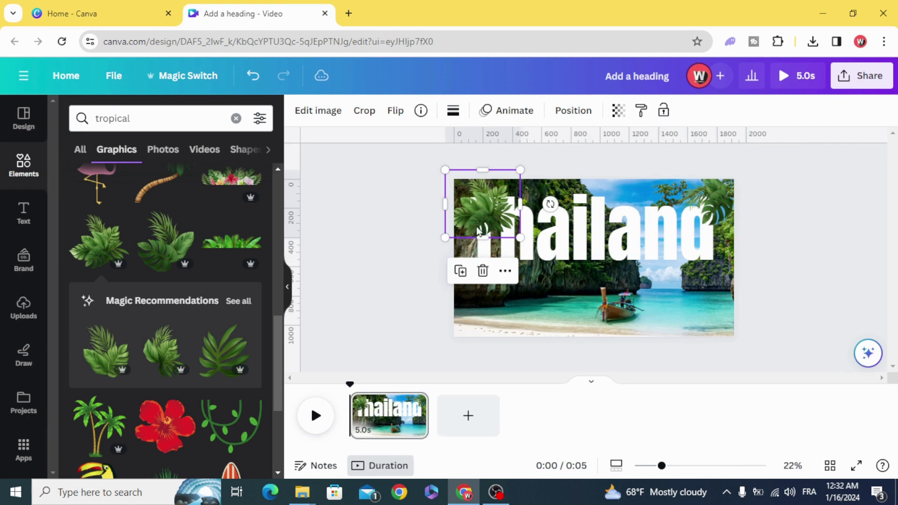
drag(550, 204, 468, 205)
drag(504, 161, 489, 245)
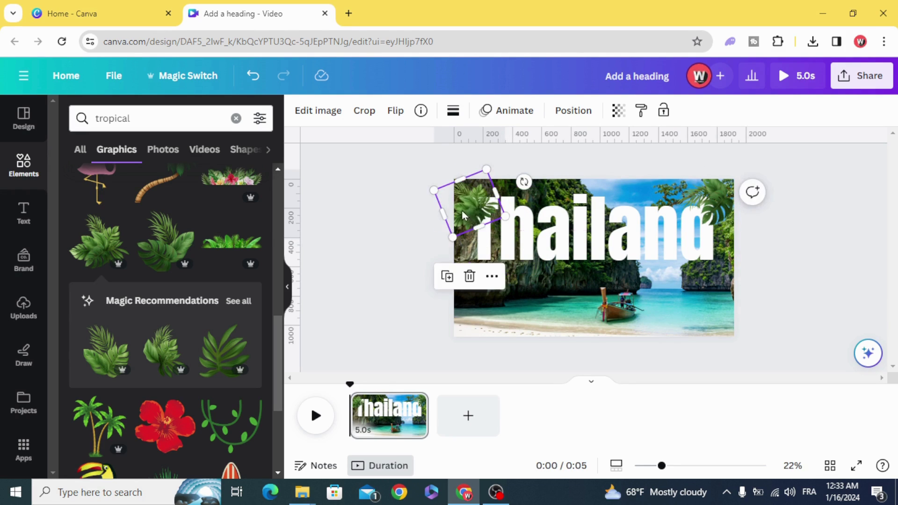
drag(466, 213, 457, 197)
key(Escape)
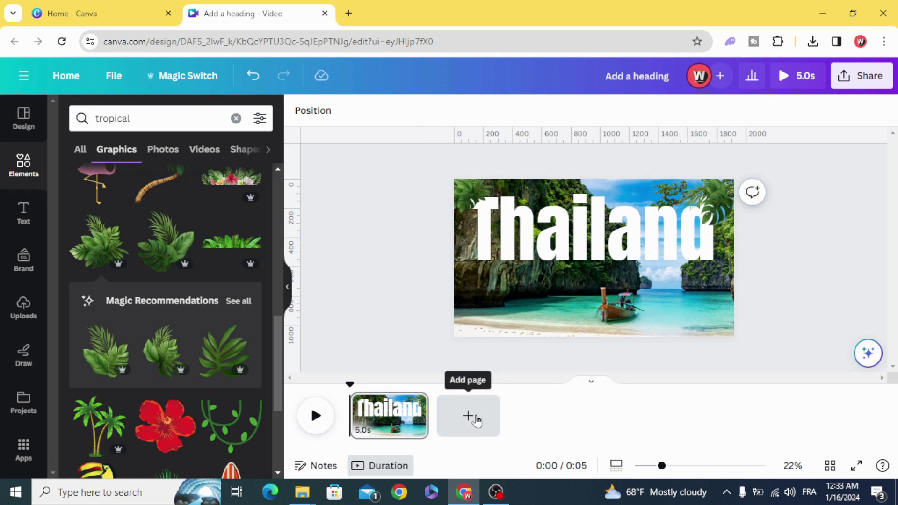
Step: Add a second page with a square stretched into a tall rectangle on its right side
click(468, 416)
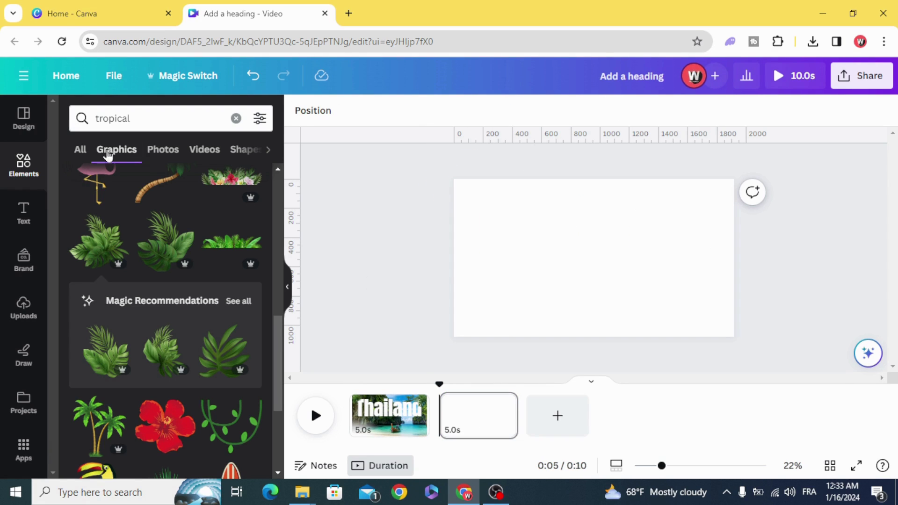
click(237, 118)
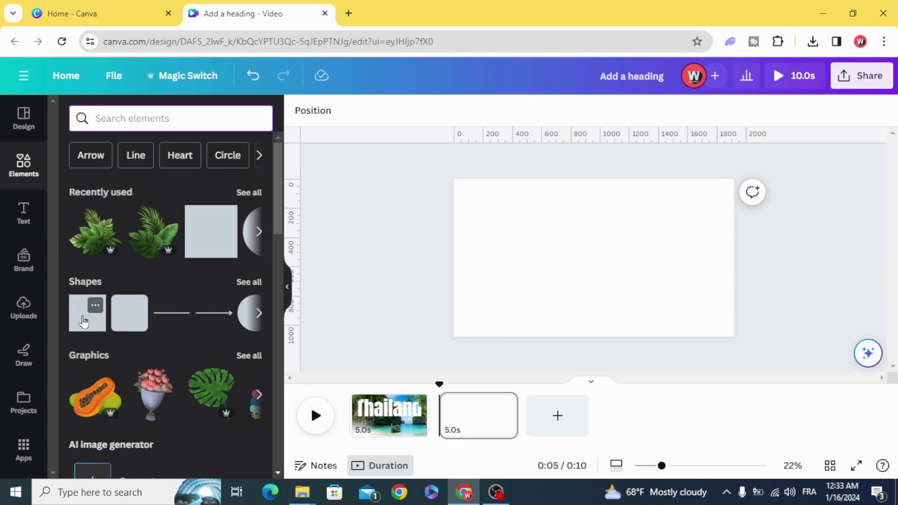
click(95, 316)
drag(587, 267, 734, 203)
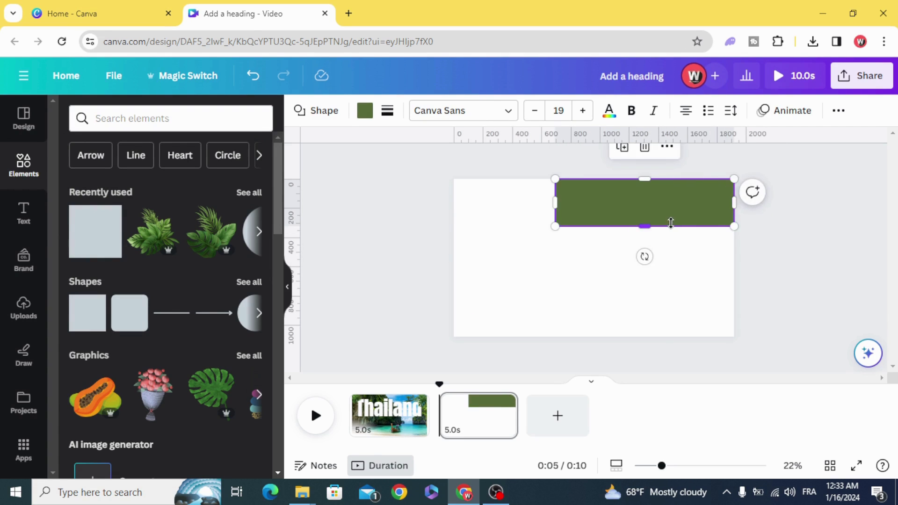
drag(671, 223, 668, 336)
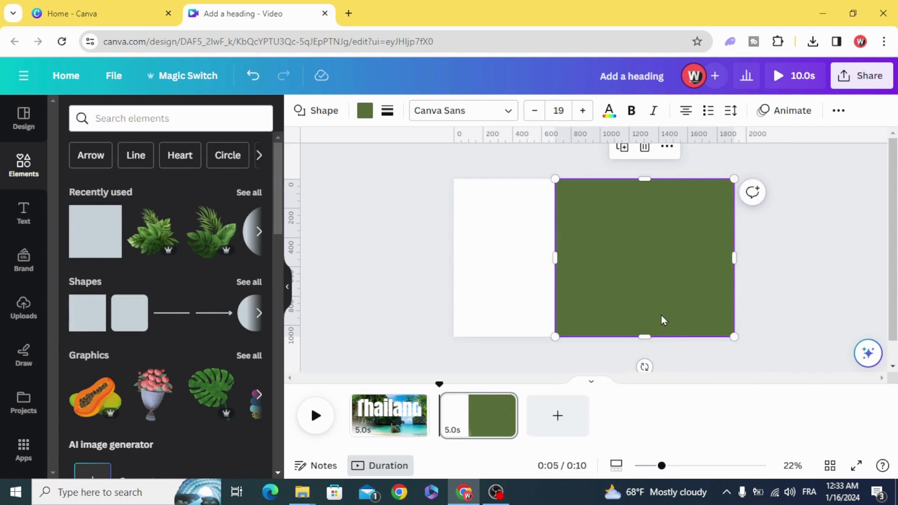
Step: Fill the rectangle with the black-grey gradient, swap the stops, and set the grey stop to 0% opacity
click(365, 111)
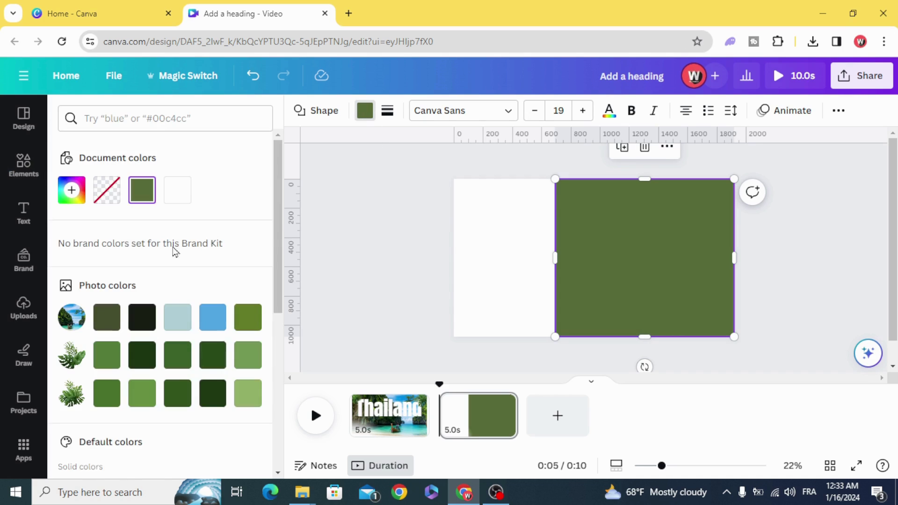
scroll(171, 280, down, 5)
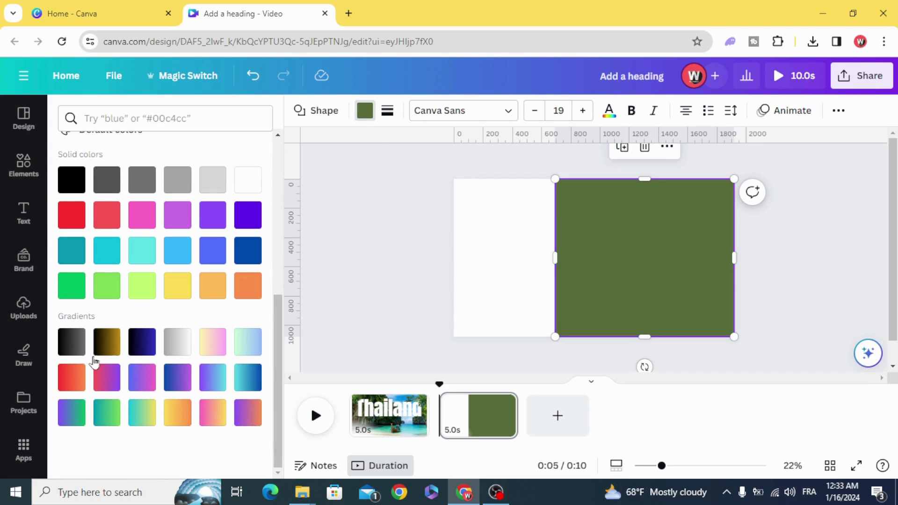
click(70, 342)
scroll(69, 345, up, 2)
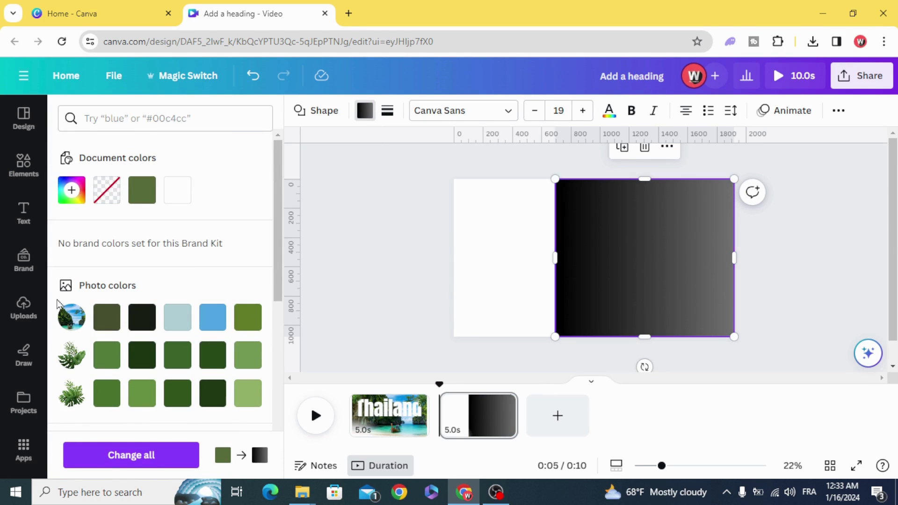
click(70, 191)
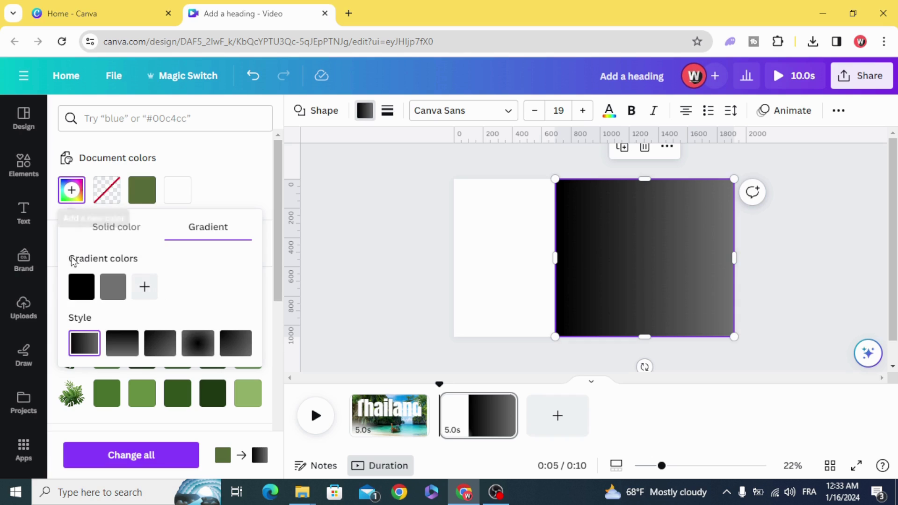
drag(81, 292, 122, 289)
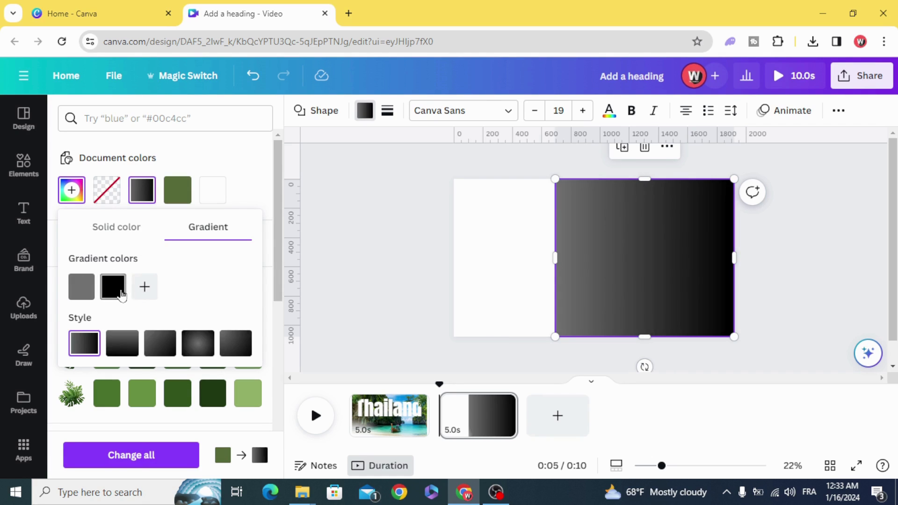
click(80, 283)
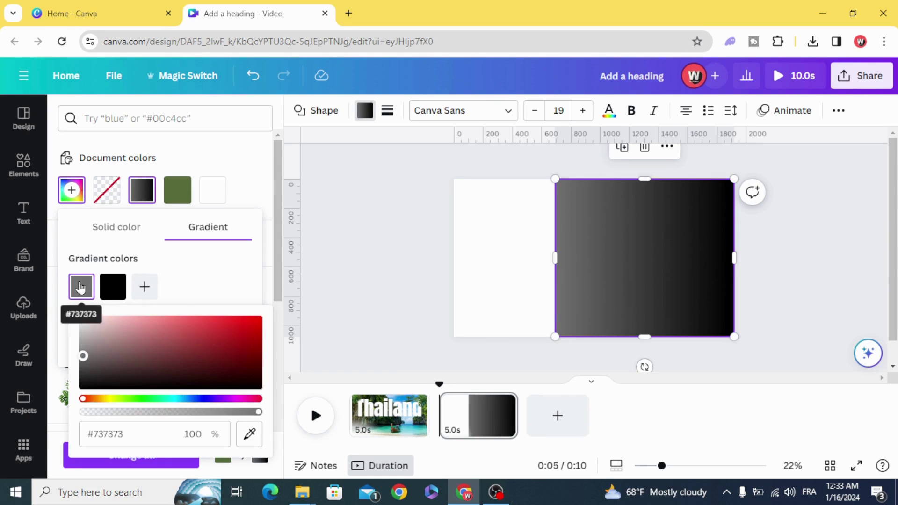
drag(259, 415, 65, 423)
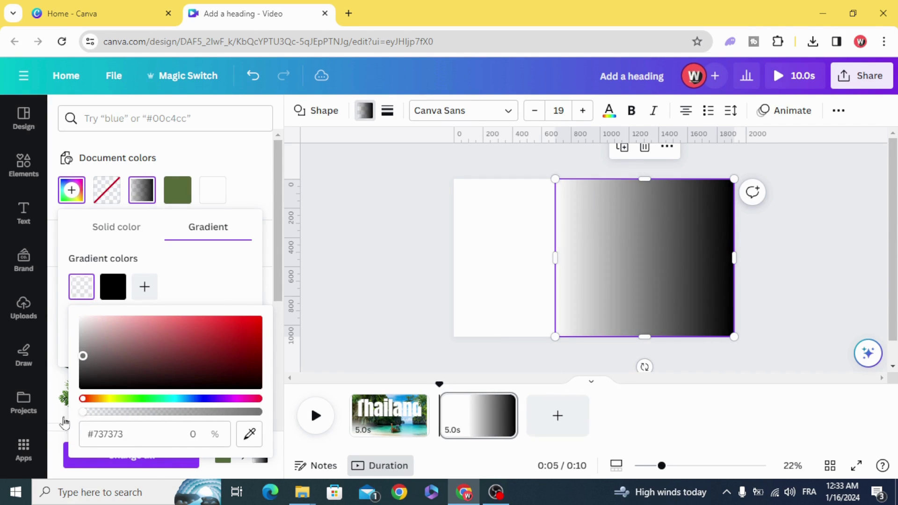
click(373, 279)
Step: Place the Thailand heading and centred description text on the gradient rectangle
click(22, 211)
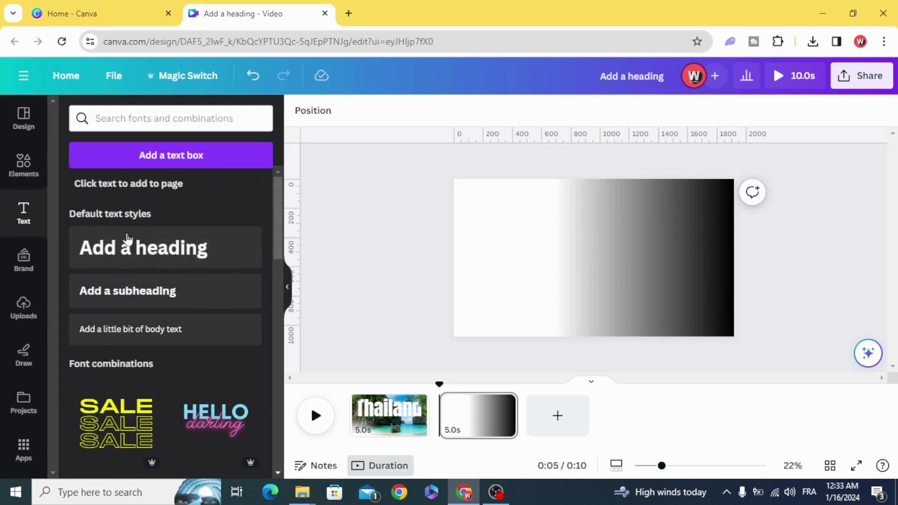
drag(126, 241, 632, 216)
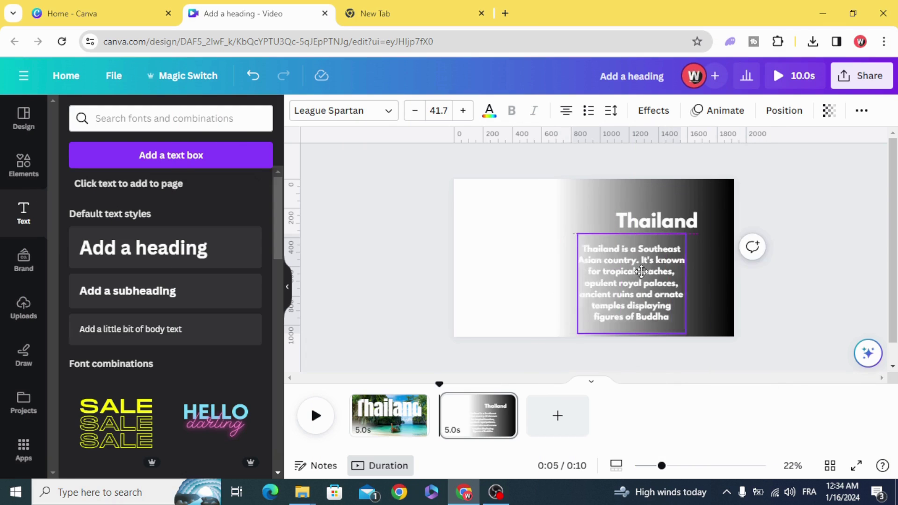
mouse_move(642, 272)
mouse_down()
mouse_move(660, 272)
mouse_move(659, 284)
mouse_move(659, 276)
mouse_up()
click(571, 221)
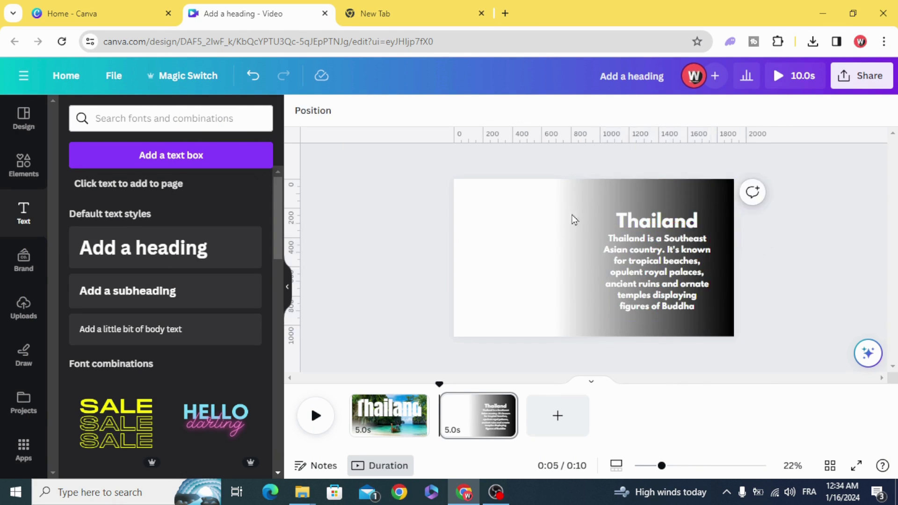
drag(676, 217, 676, 207)
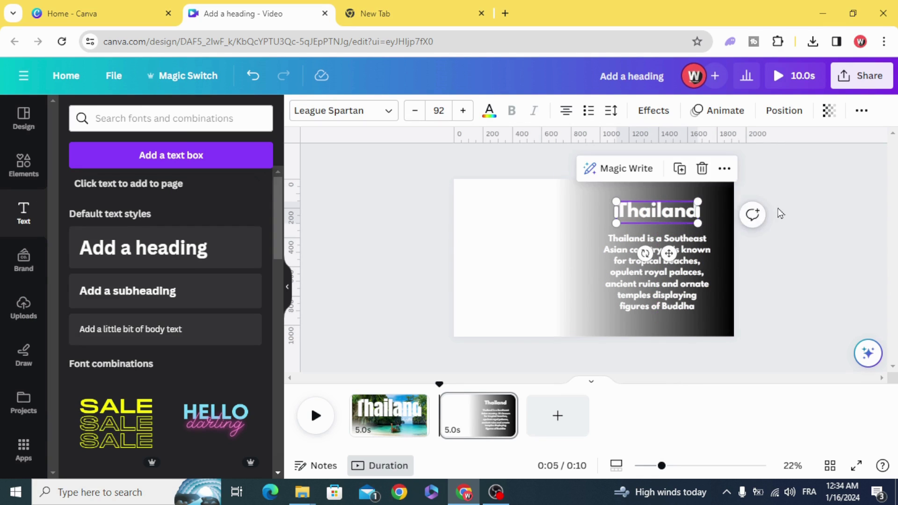
Step: Group the rectangle with both text boxes and copy the group
drag(814, 172, 611, 341)
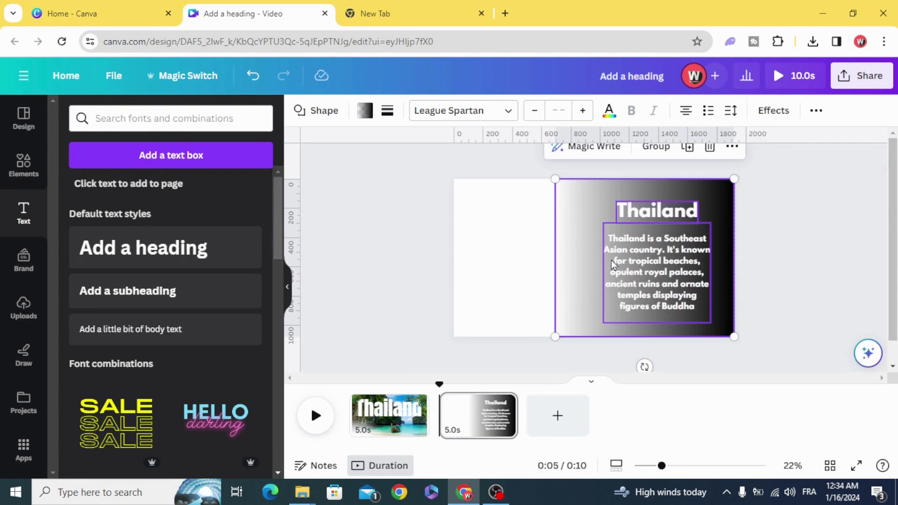
click(656, 147)
right_click(672, 236)
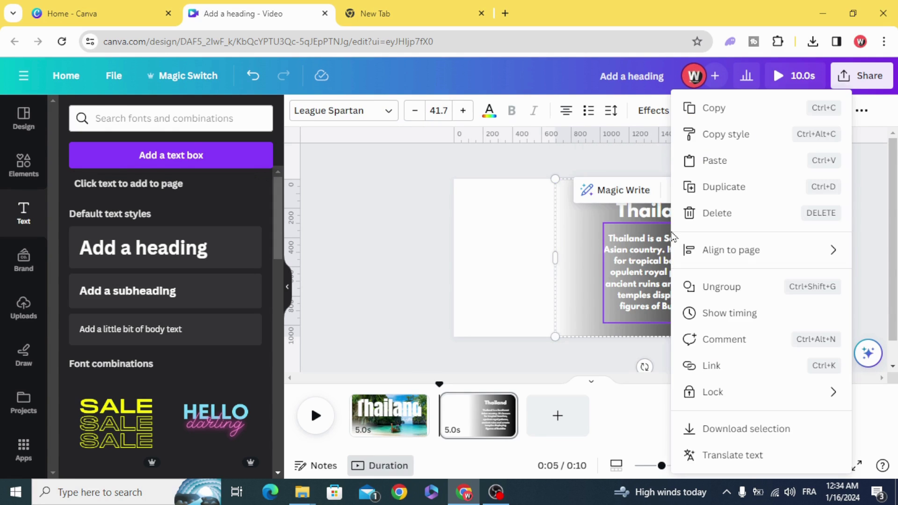
click(715, 110)
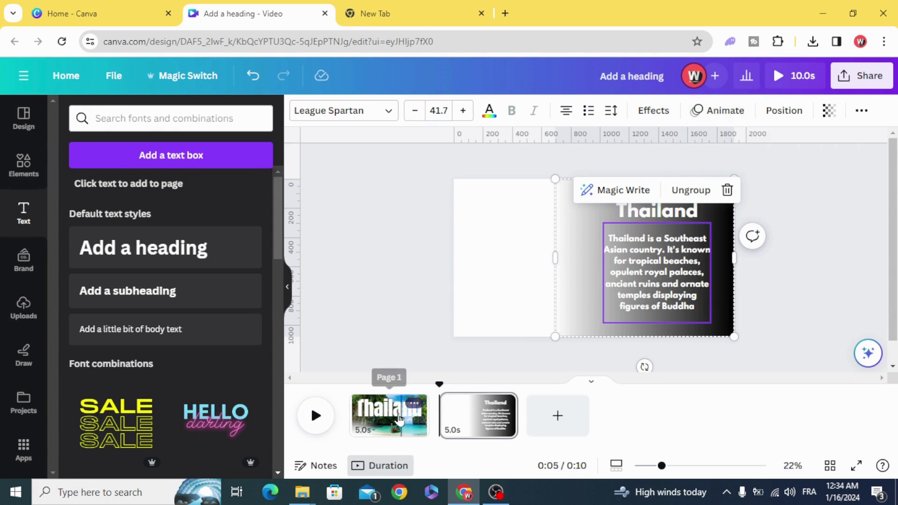
Step: Paste the copied gradient text panel onto the beach title page
click(398, 419)
click(581, 296)
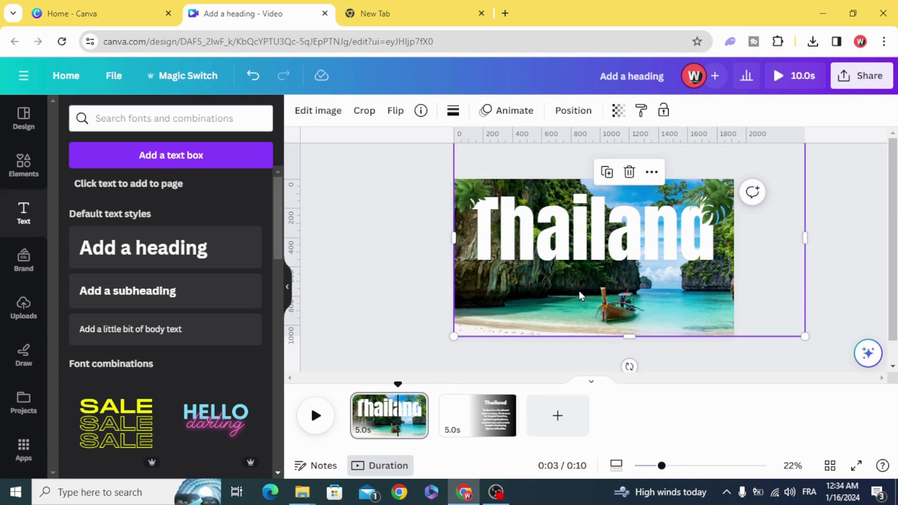
right_click(581, 296)
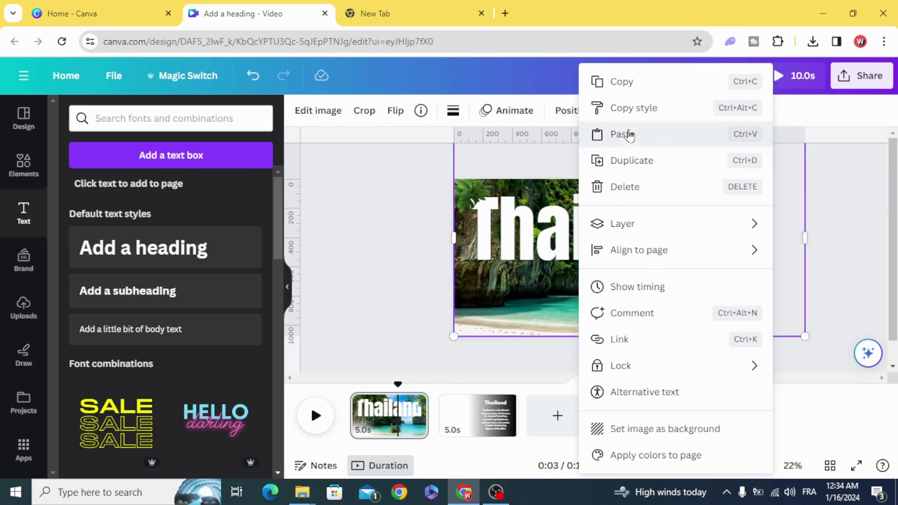
click(652, 134)
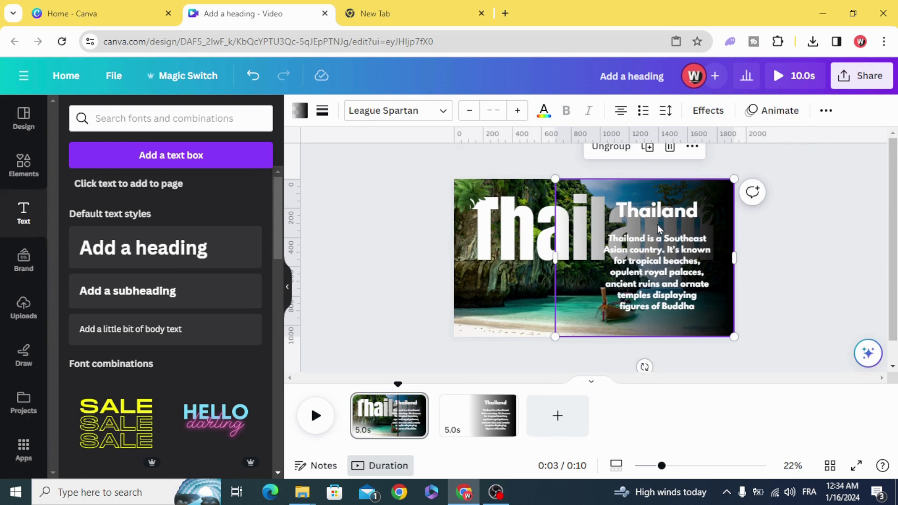
Step: Delete the second page and bring up the pasted panel's layer options
click(504, 403)
click(568, 230)
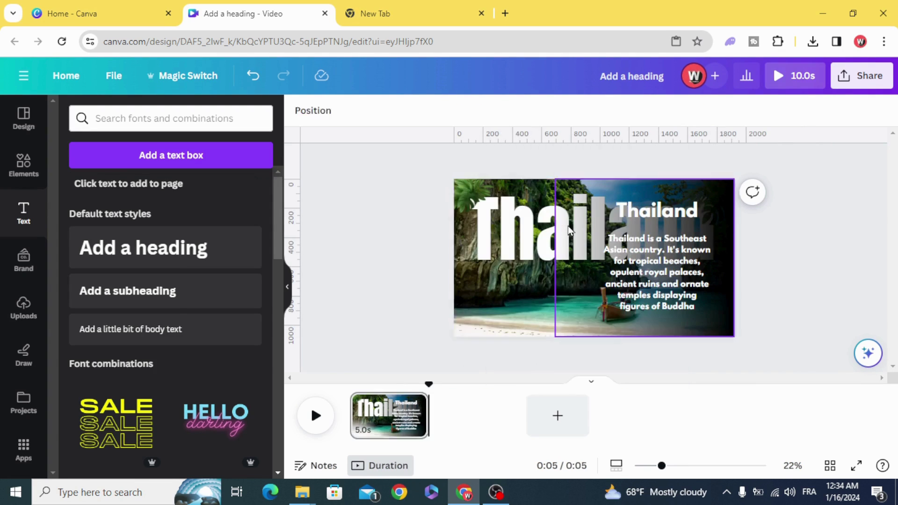
click(638, 244)
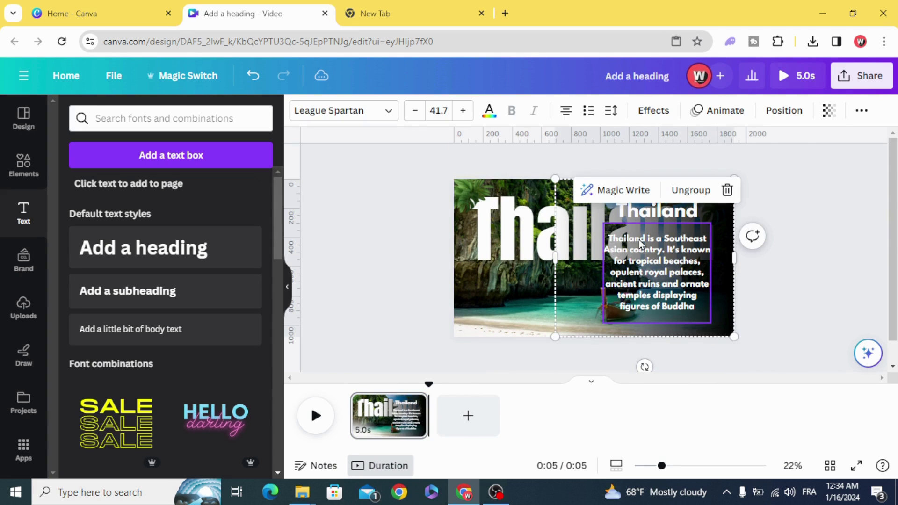
right_click(596, 247)
Step: Move the text panel's layer below both leaf graphics and slide it just off the right edge
mouse_move(623, 256)
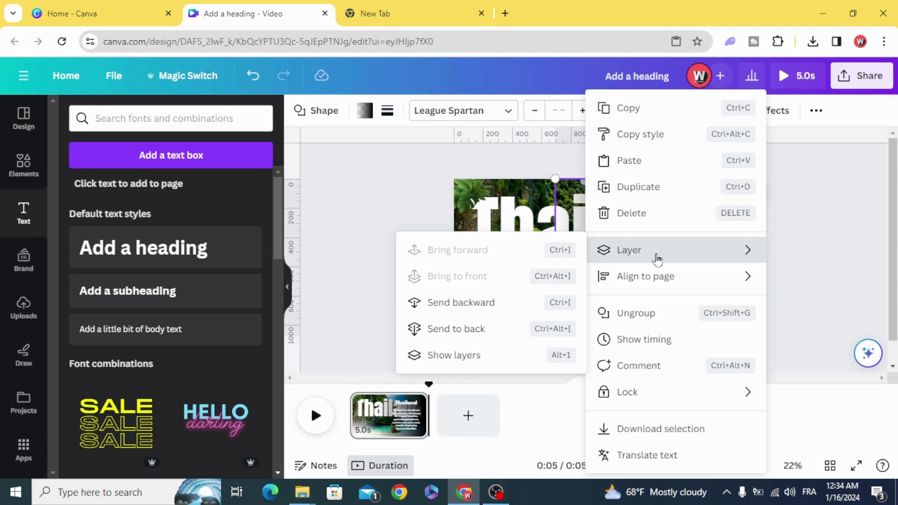
click(484, 358)
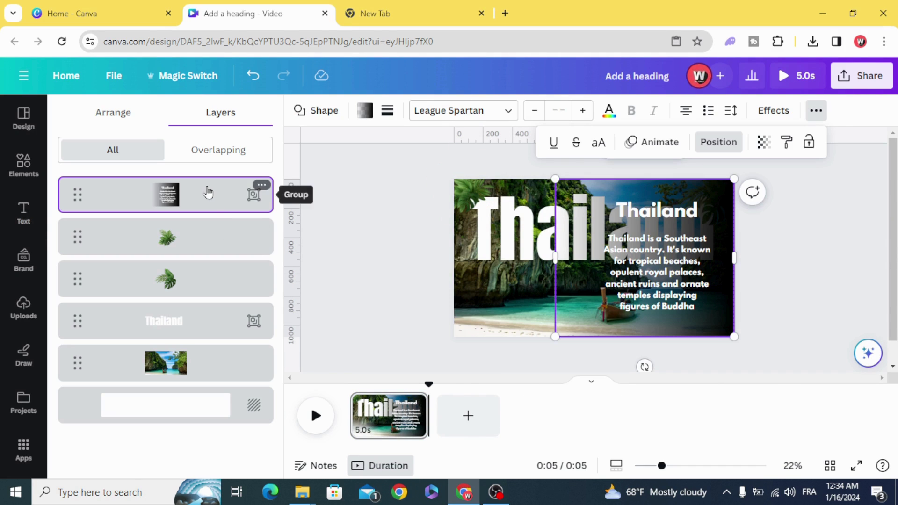
drag(208, 192, 210, 289)
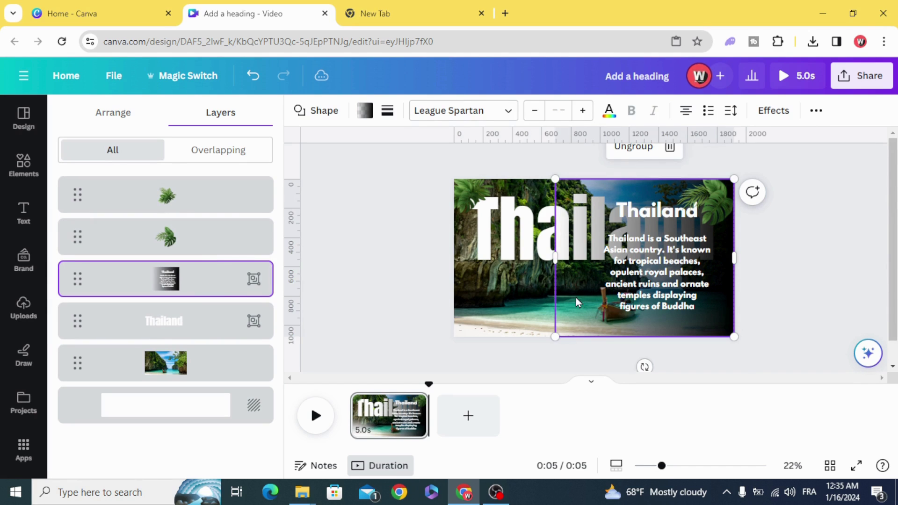
drag(579, 296, 741, 299)
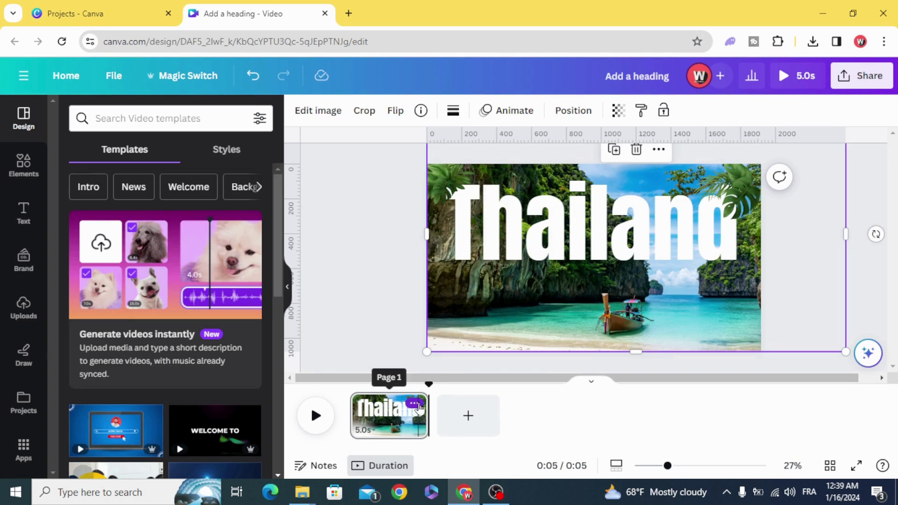
Step: Duplicate the title page; on the copy, move the heading off left and bring the panel onto the image
click(418, 406)
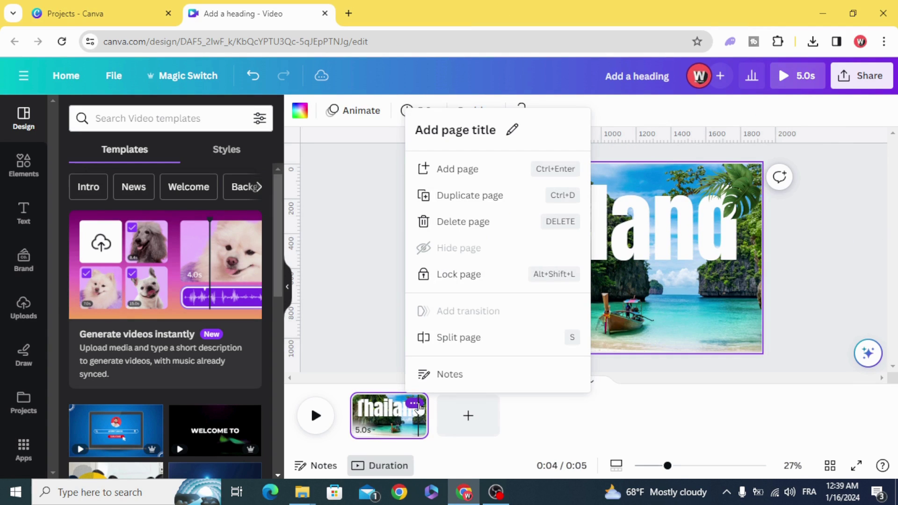
click(462, 200)
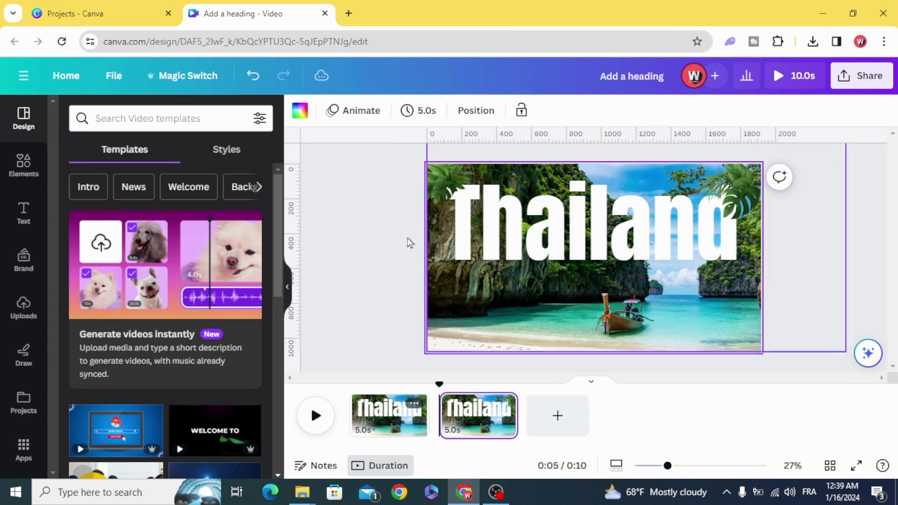
click(606, 243)
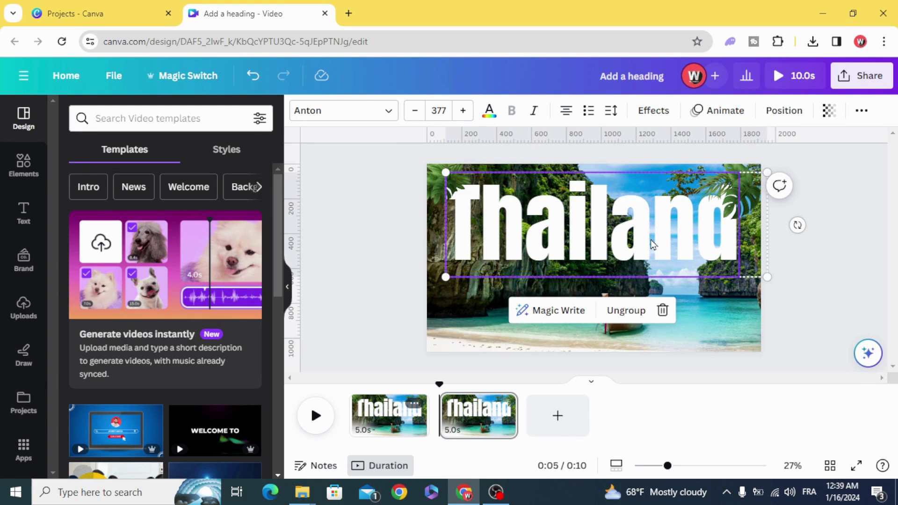
drag(653, 244, 341, 239)
click(744, 241)
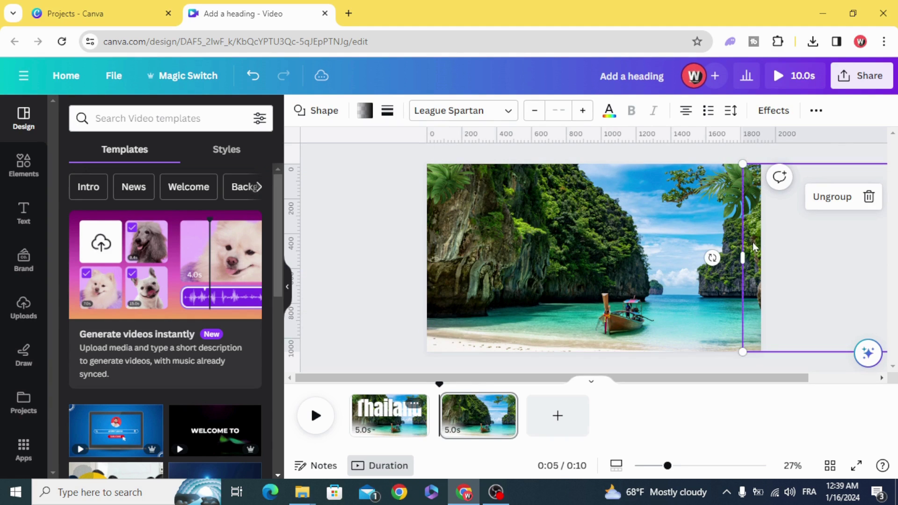
drag(753, 243, 569, 252)
Step: Shift the page 2 beach photo slightly to the left
click(488, 259)
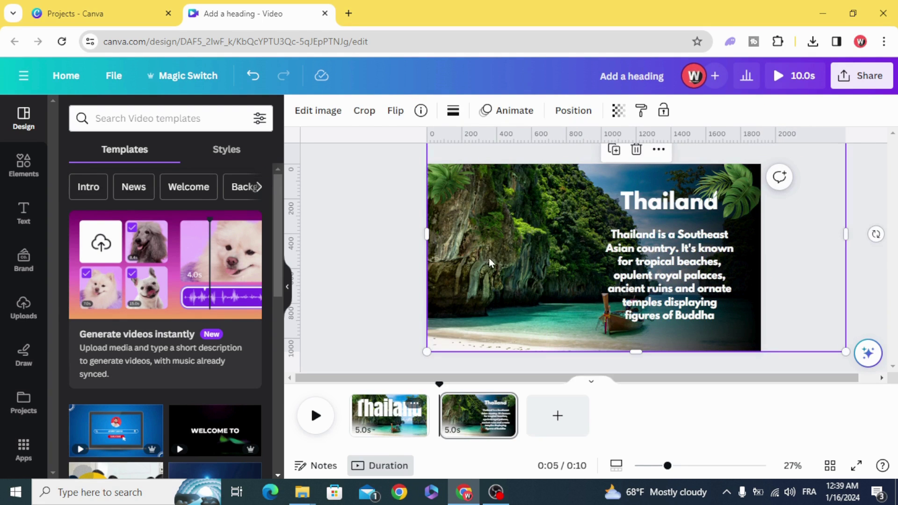
drag(510, 264, 425, 271)
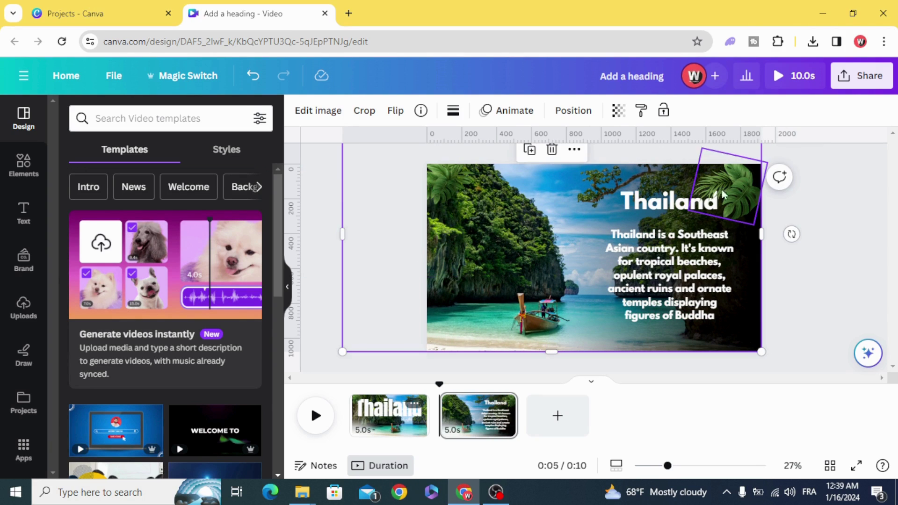
key(shift+Left)
key(shift+Left)
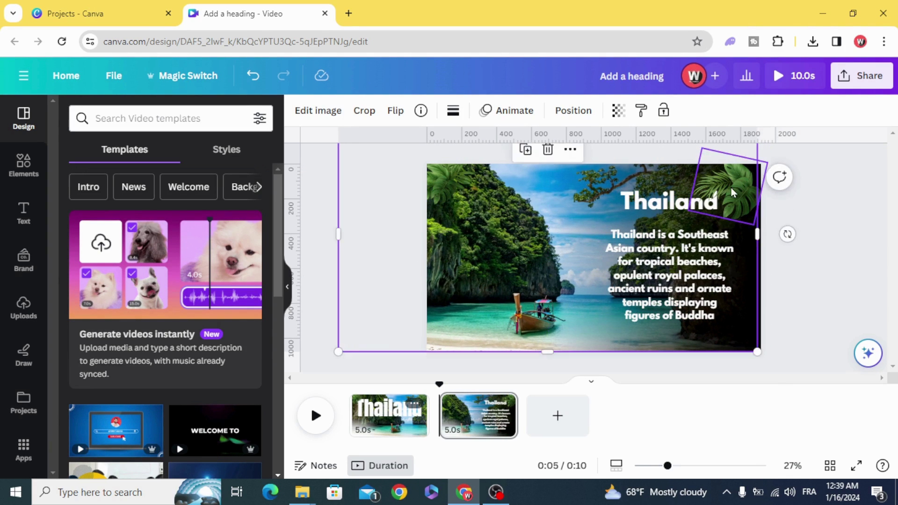
drag(503, 248, 508, 246)
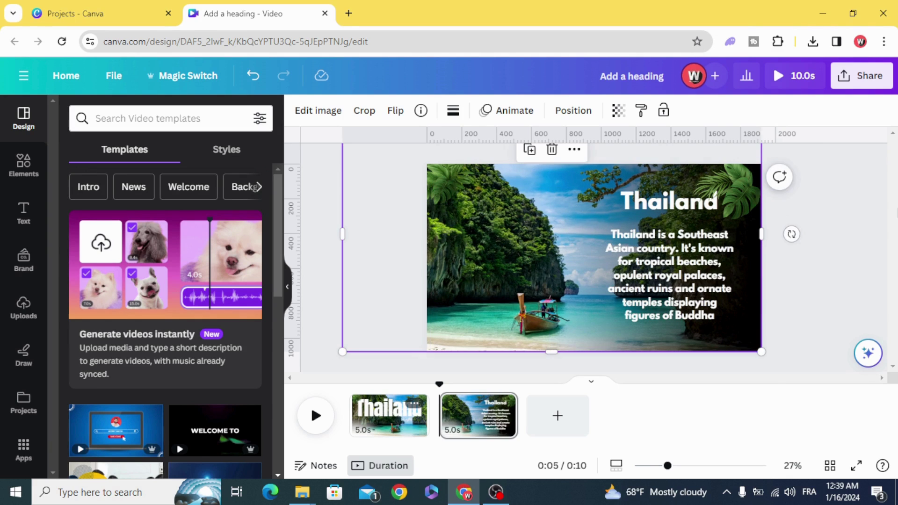
Step: Rotate the top-right leaf to a new angle and tilt the top-left leaf to 52°
click(737, 195)
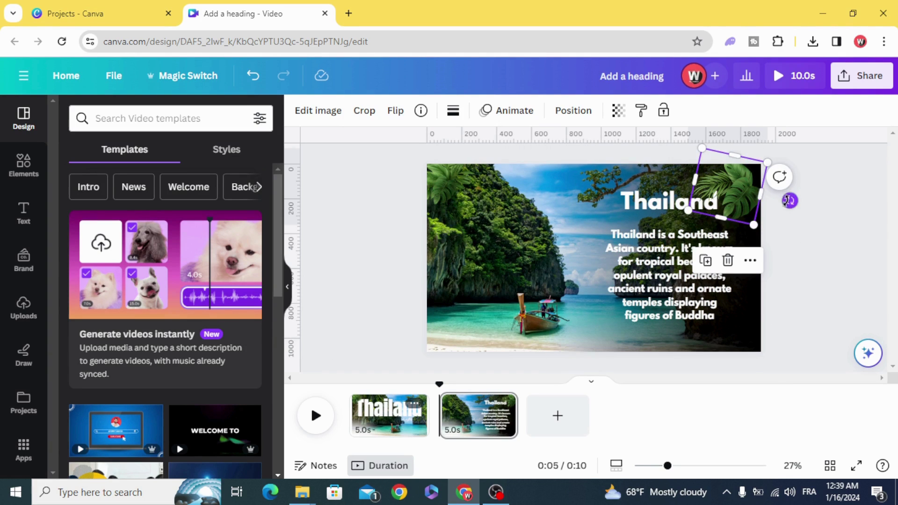
drag(788, 199, 791, 149)
click(460, 184)
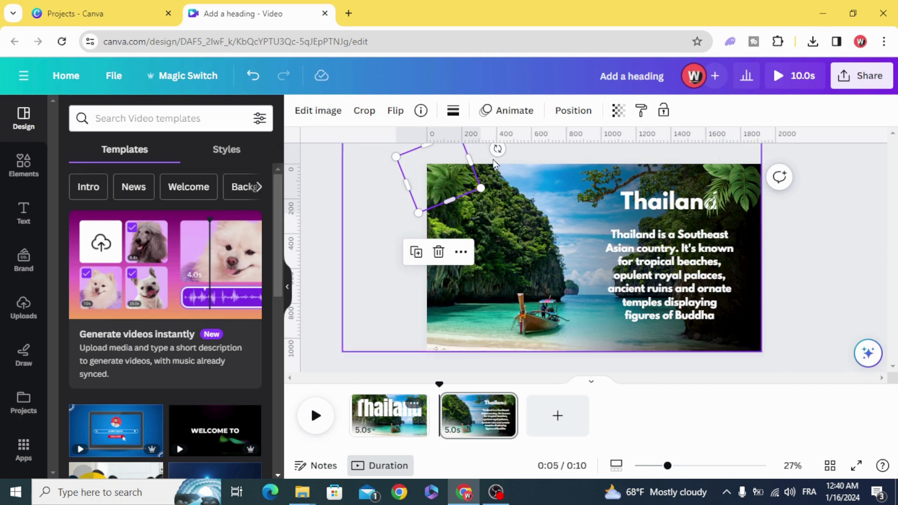
drag(499, 147, 487, 234)
Step: Apply a 2.5-second Match & Move transition between the pages, then return playback to page 1
click(370, 330)
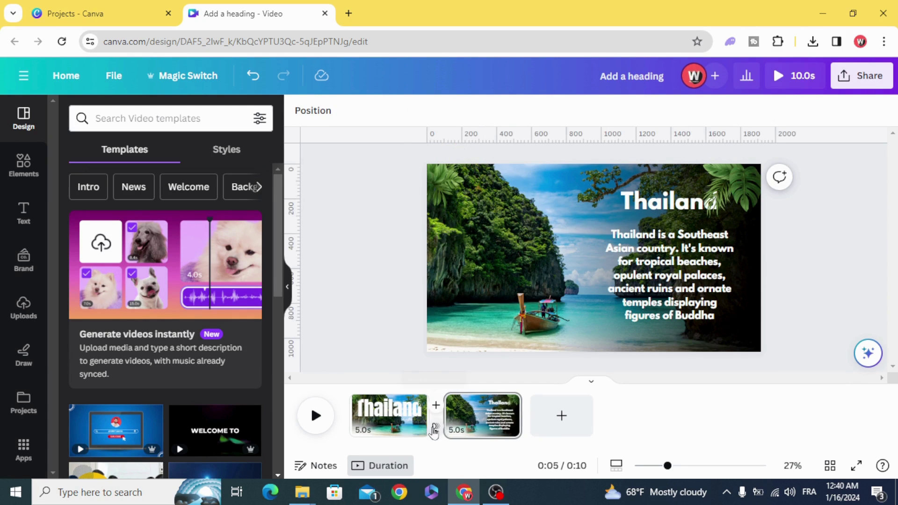
click(440, 429)
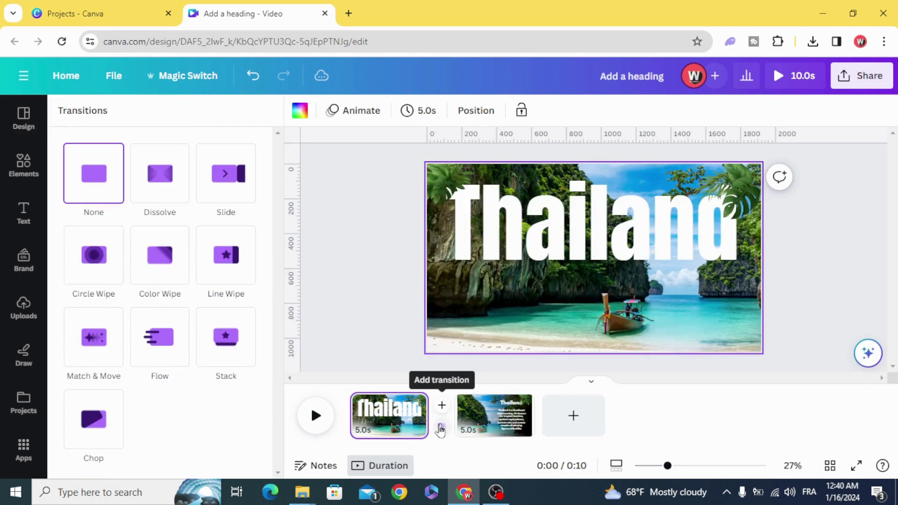
click(96, 347)
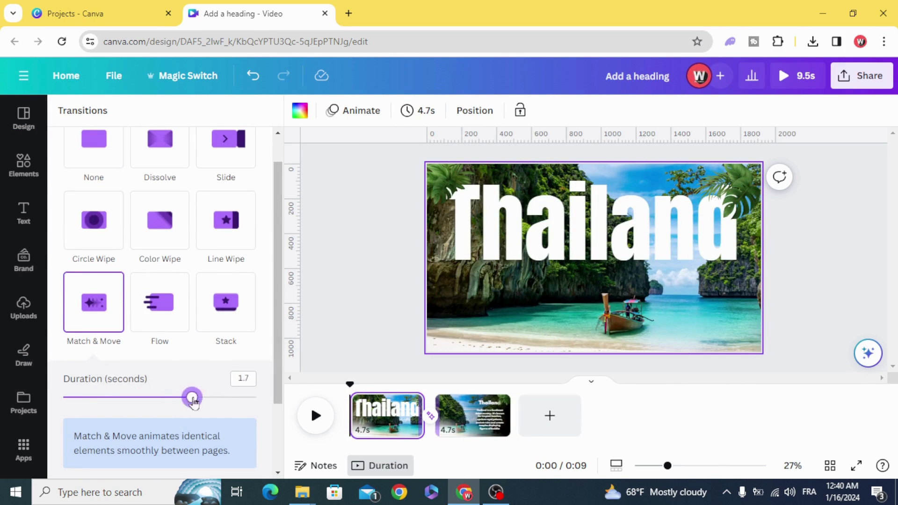
drag(266, 398, 264, 400)
click(372, 422)
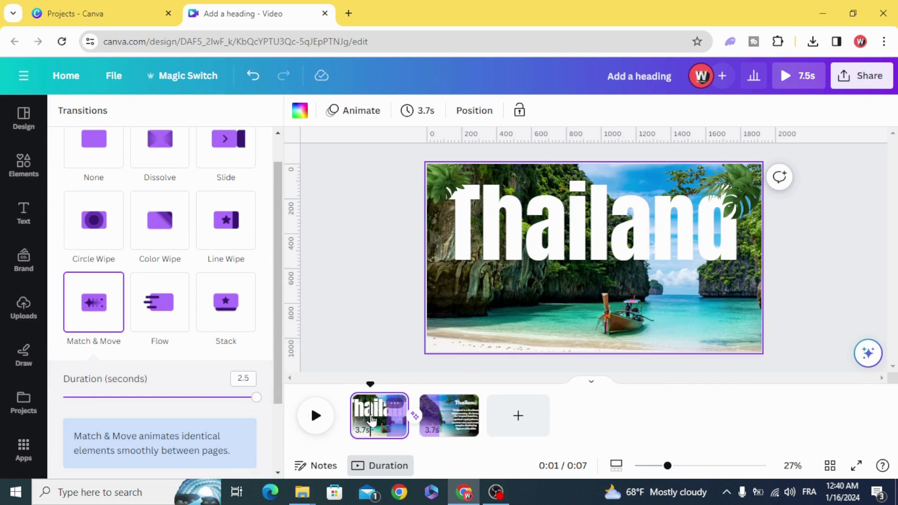